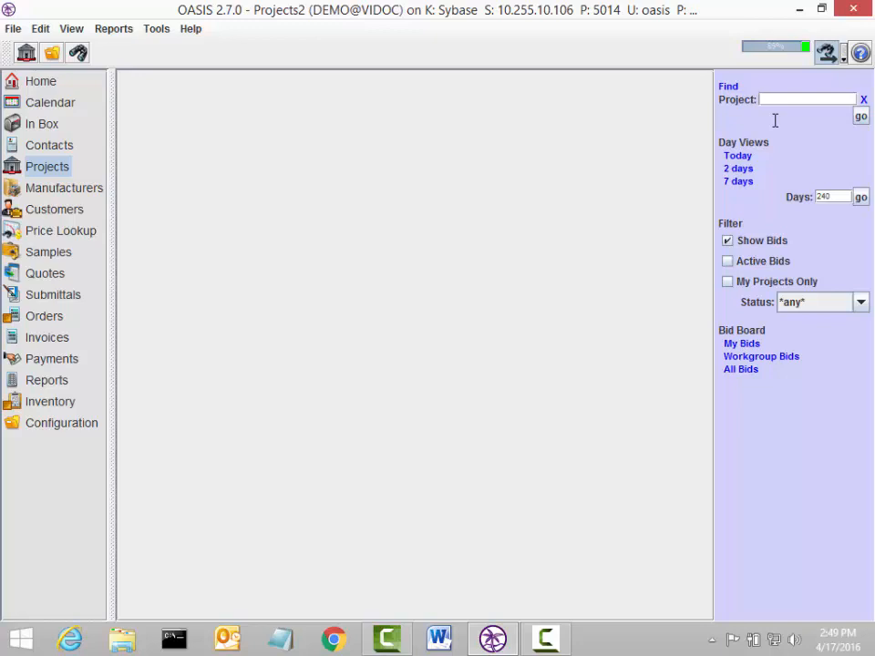
Step: Find project #85 and open the Initial Bid of The Big Project - Initial Phase
text(#85)
click(860, 116)
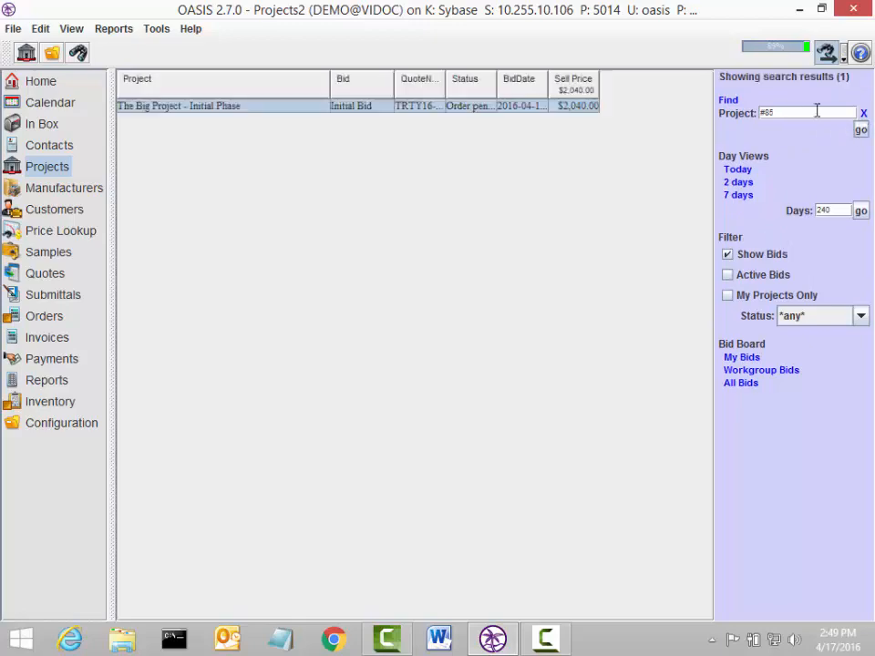
click(381, 107)
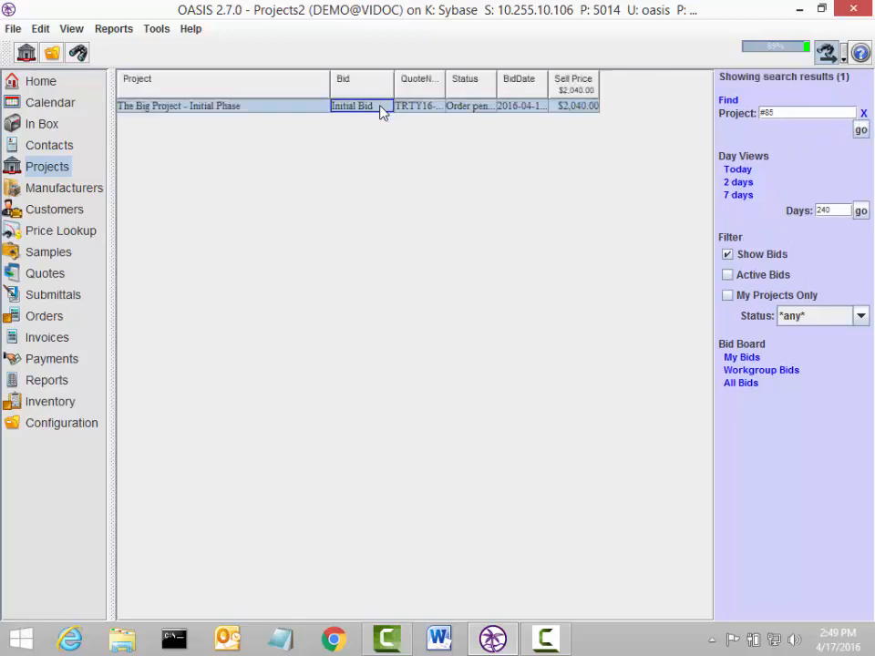
double_click(381, 107)
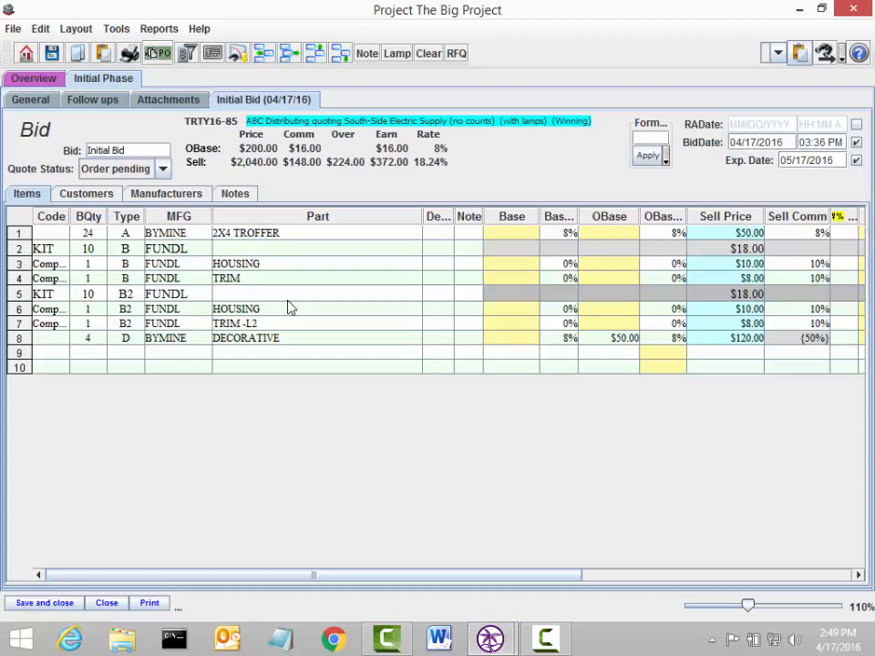
Step: Check in the bid's customers that ABC Distributing's status is set to South-Side Electric Supply
click(75, 193)
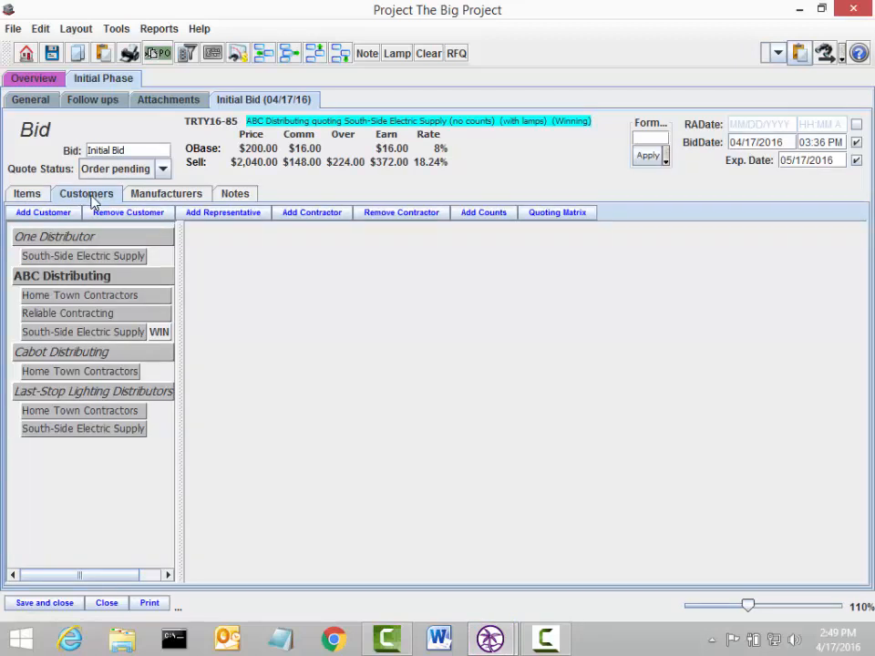
click(82, 277)
click(294, 330)
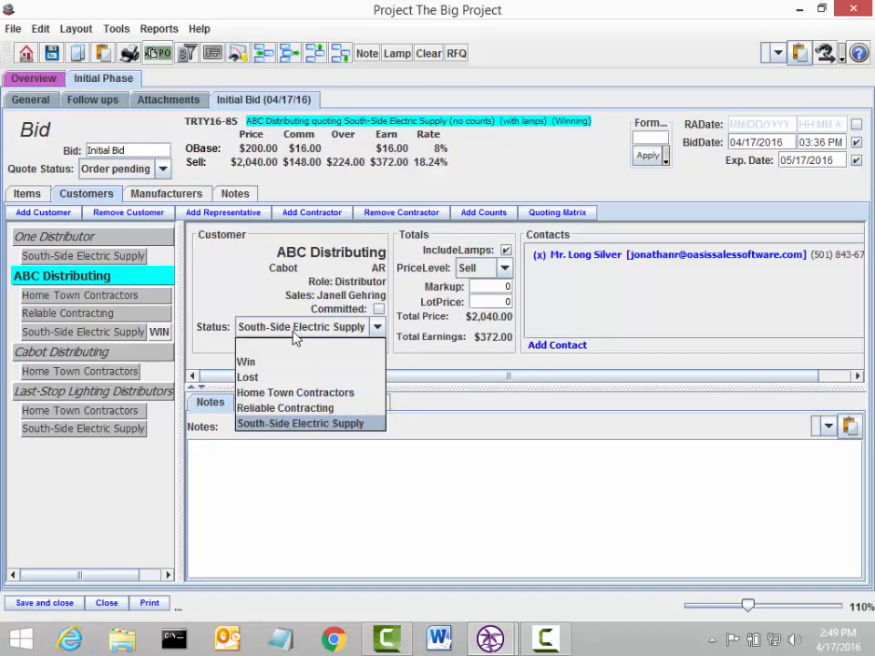
click(311, 424)
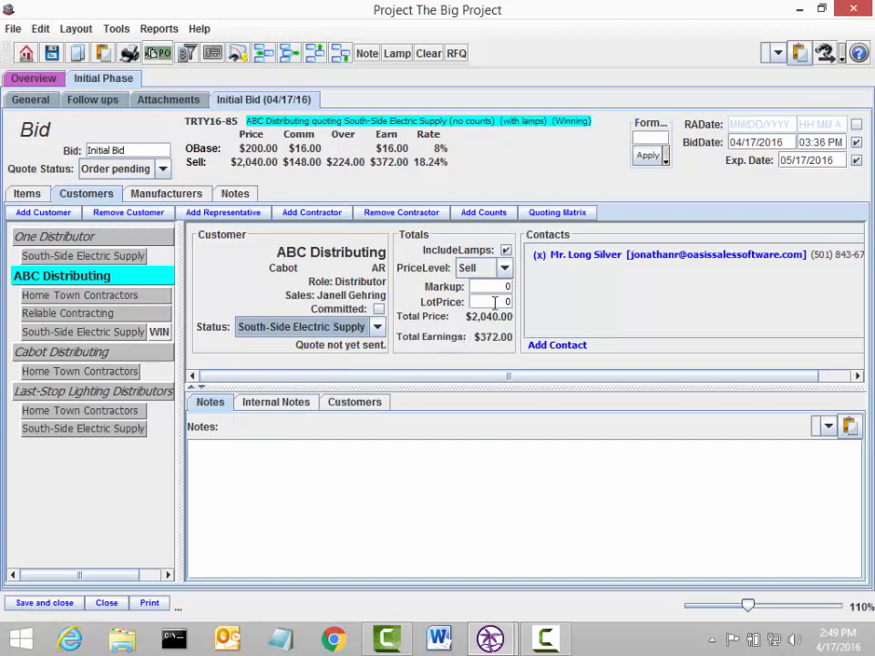
Step: Review the bid's manufacturer totals and the pricing of its line items, widening the %Overage column to read it
click(192, 198)
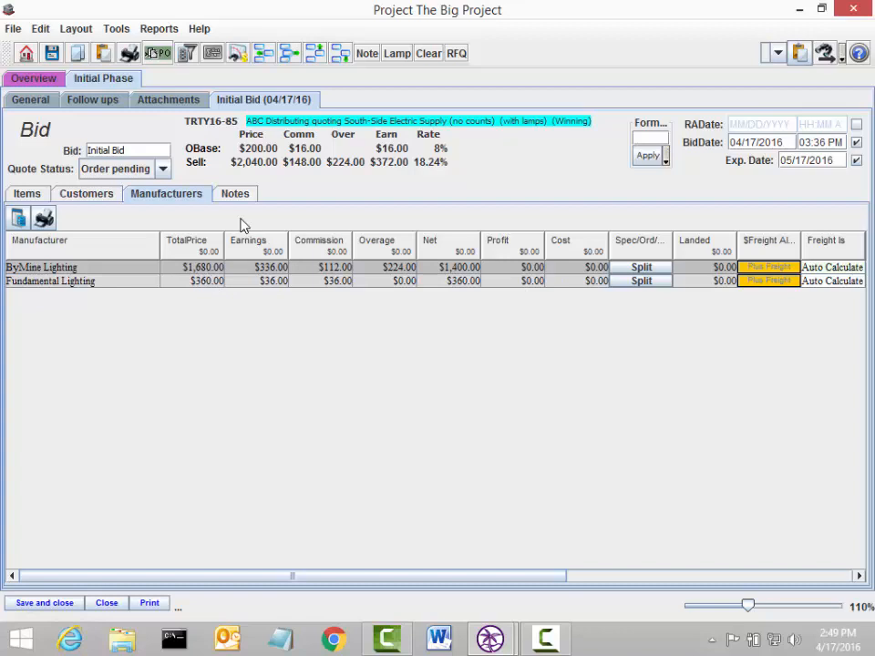
click(41, 199)
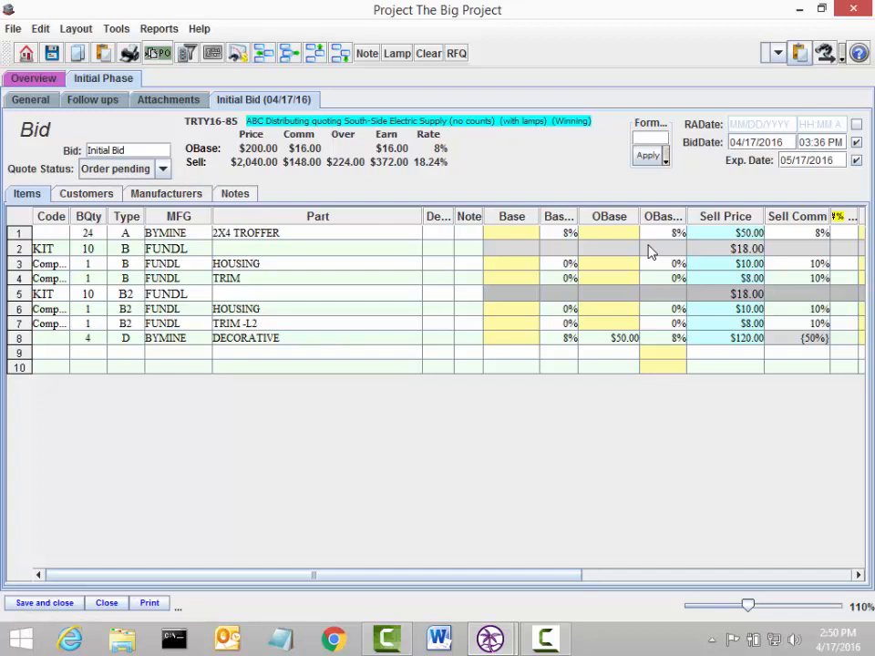
click(617, 343)
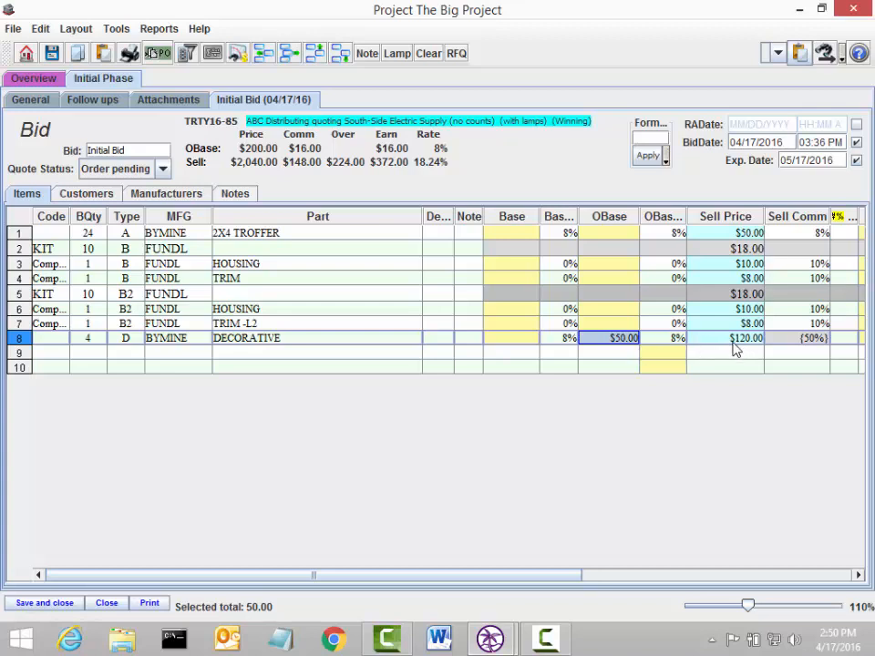
drag(561, 575, 840, 576)
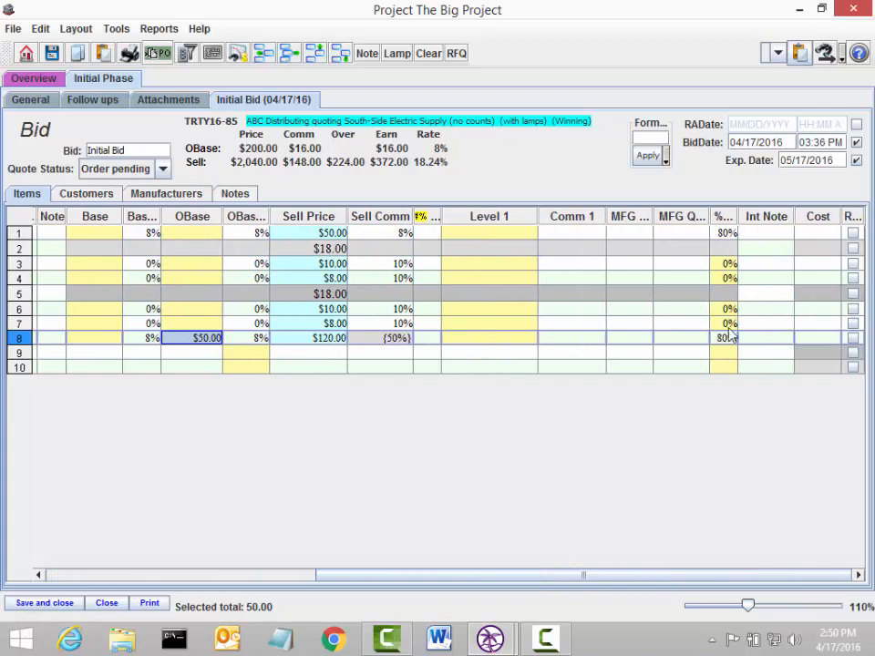
drag(739, 217, 783, 217)
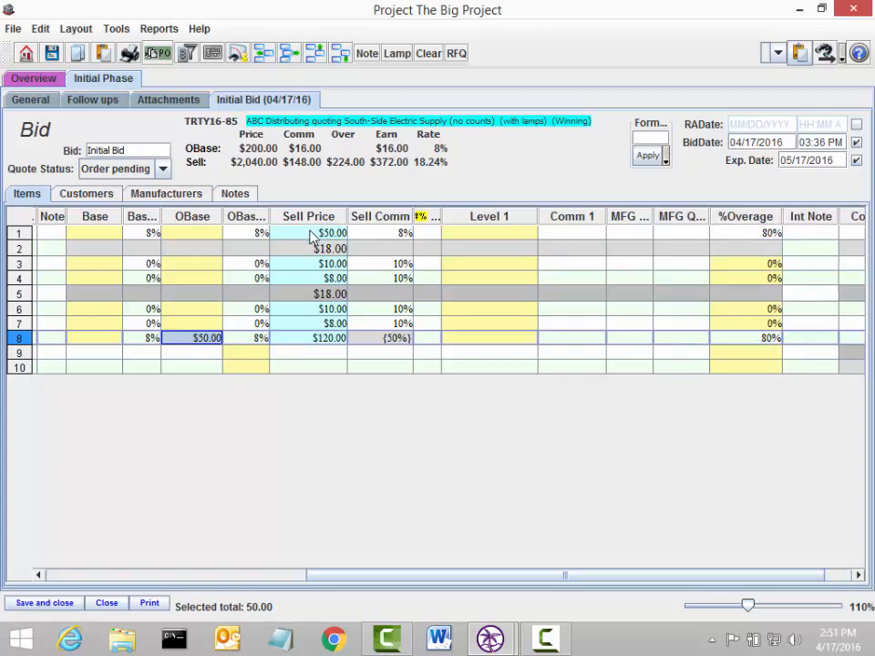
drag(313, 576, 78, 535)
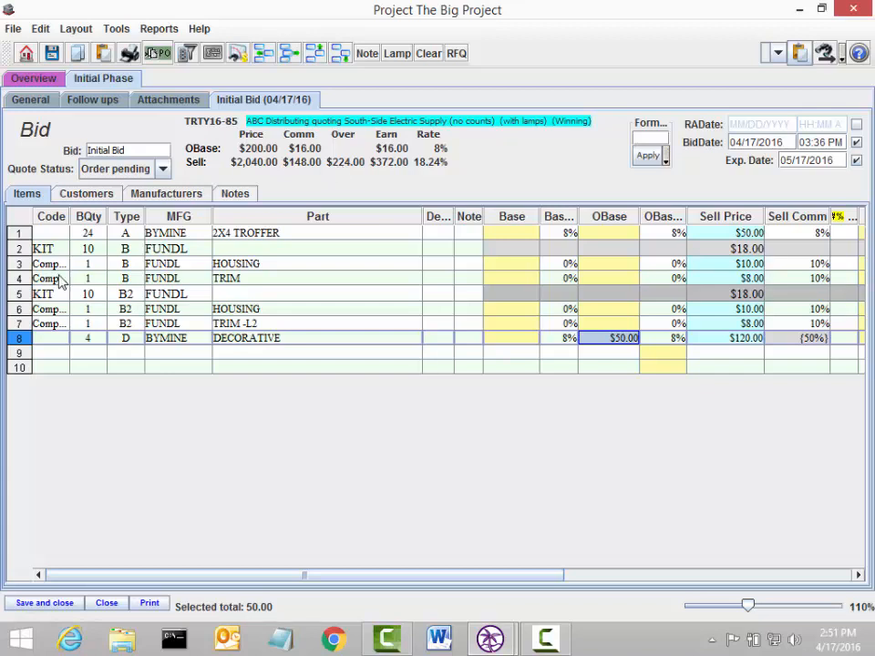
Step: Start creating purchase orders from the bid, saving the changes to The Big Project
click(15, 29)
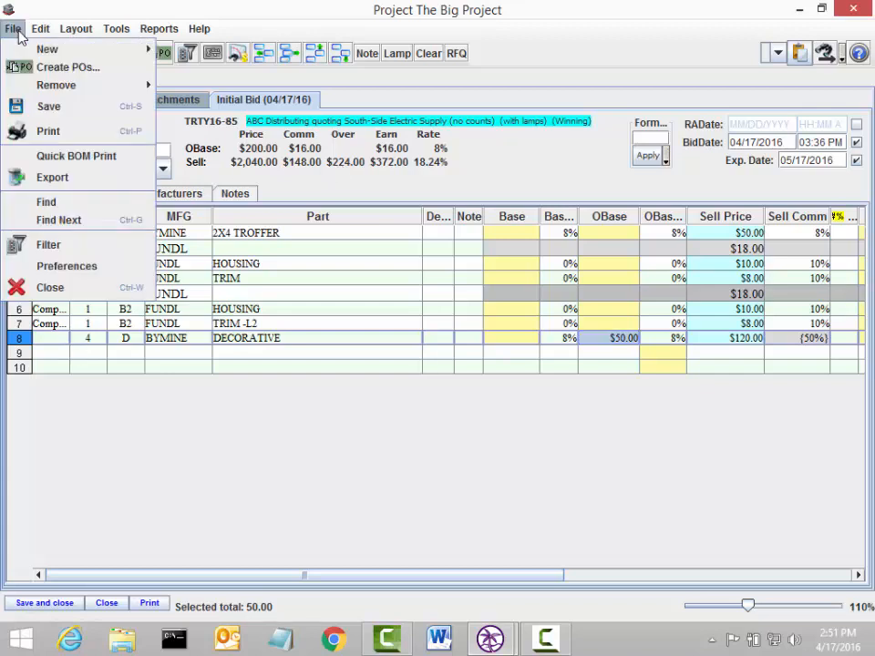
click(80, 70)
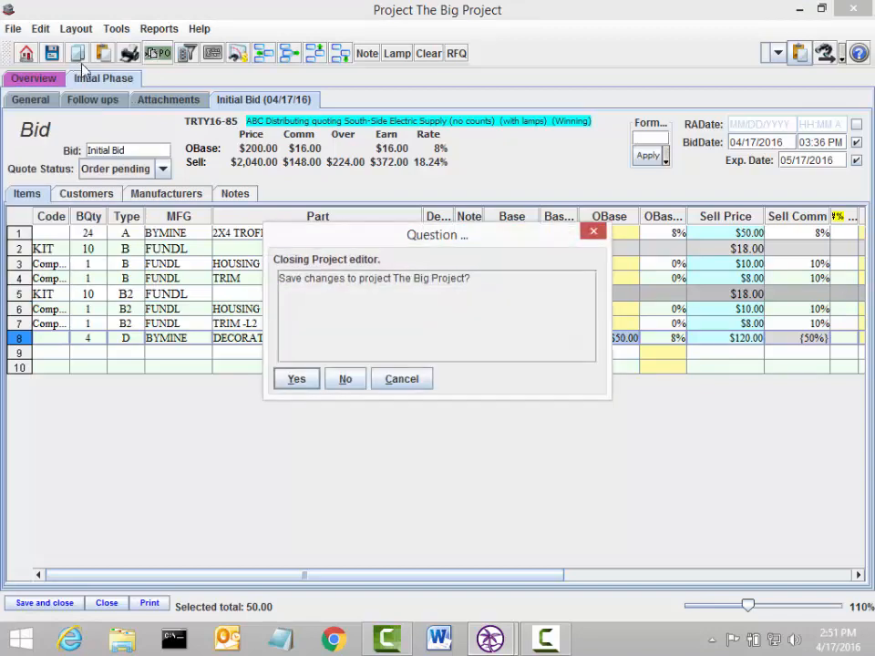
click(297, 380)
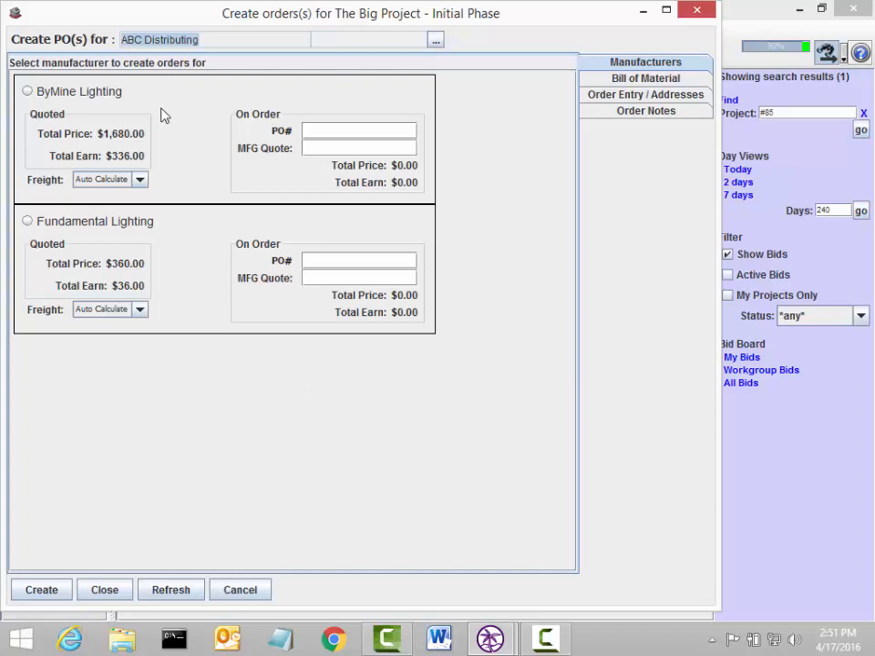
Step: Select ByMine Lighting for the order and enter "project PO number" as the PO# for both ByMine Lighting and Fundamental Lighting
click(91, 93)
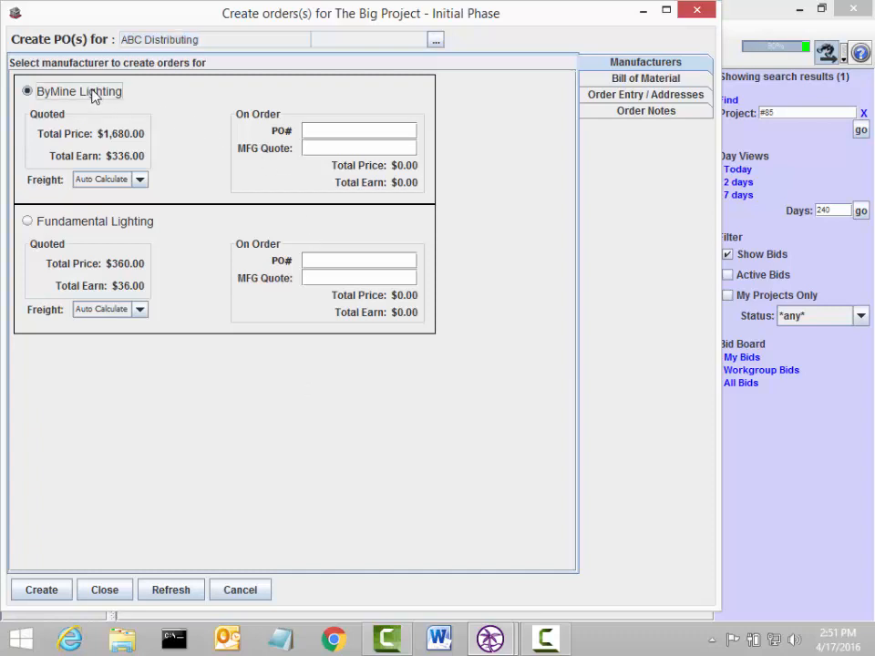
click(317, 133)
text(project P)
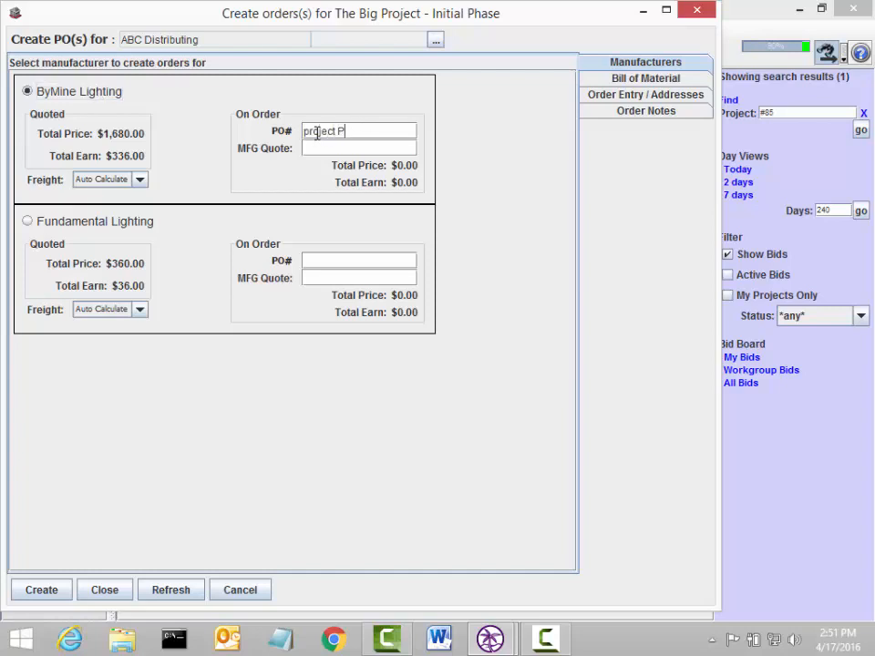
text(O njumber)
key(BackSpace)
key(BackSpace)
key(BackSpace)
key(BackSpace)
key(BackSpace)
key(BackSpace)
text(umber)
key(Tab)
click(351, 260)
text(project PO number)
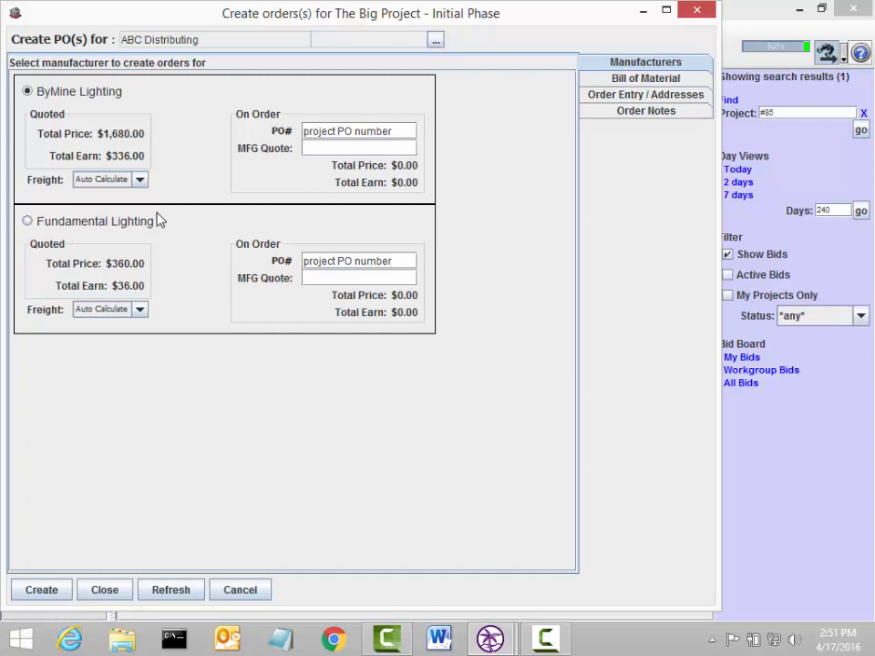
Step: Review the order's bill of material, toggling the DECORATIVE line off and back on
click(612, 80)
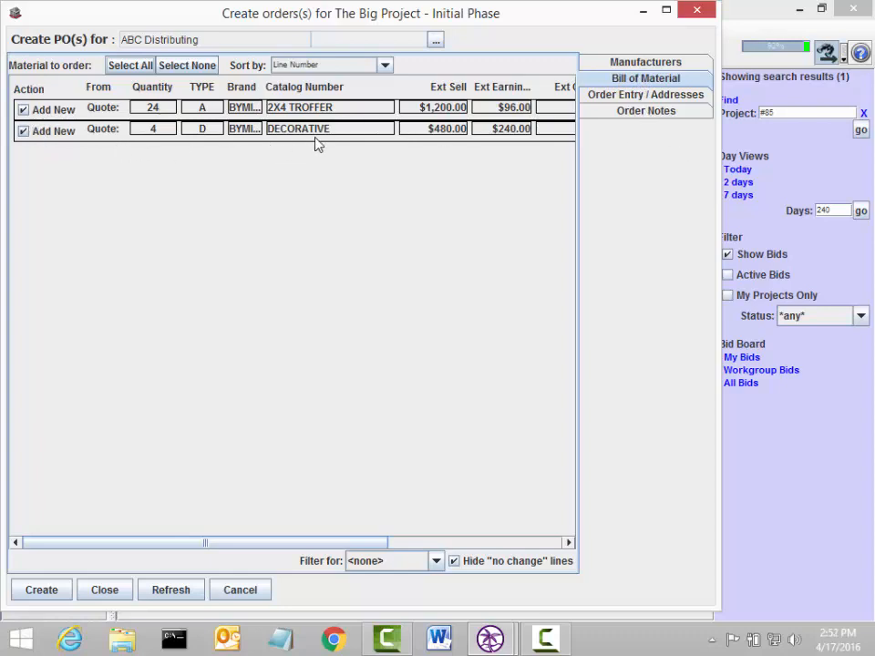
click(25, 131)
click(26, 131)
Step: Enter "Project Location" as the order's ship-to name and fill in its street address, city, state and ZIP code
click(606, 99)
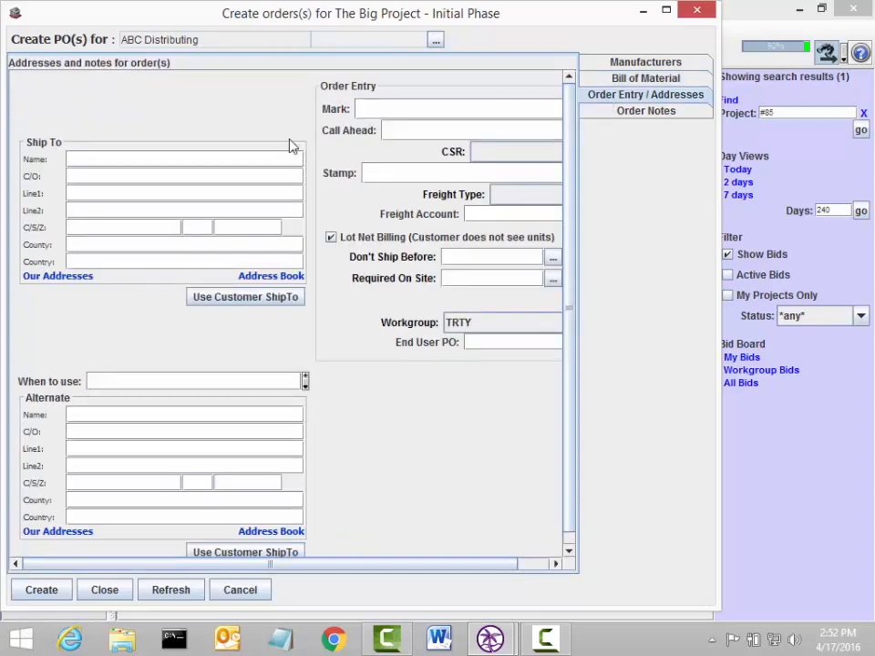
click(73, 159)
text(Project Location)
key(Tab)
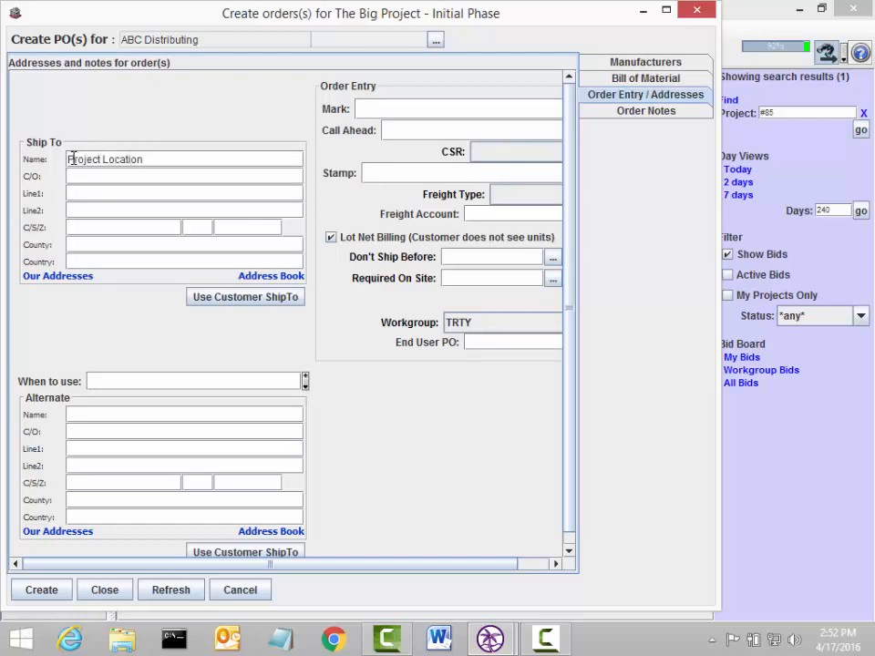
text(101 Main Street)
text(Cabot)
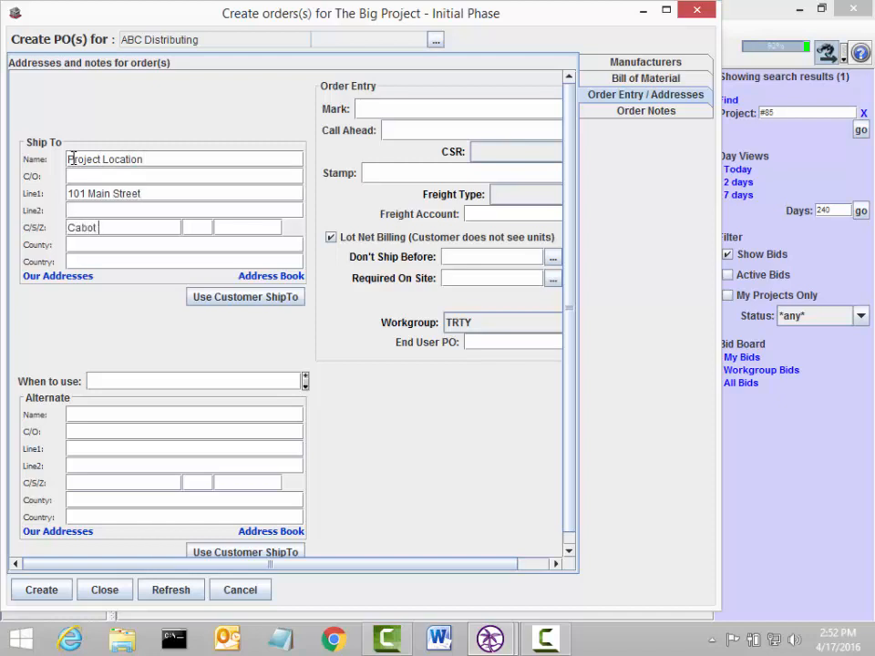
key(Tab)
text(AR)
key(Tab)
text(72023)
key(Tab)
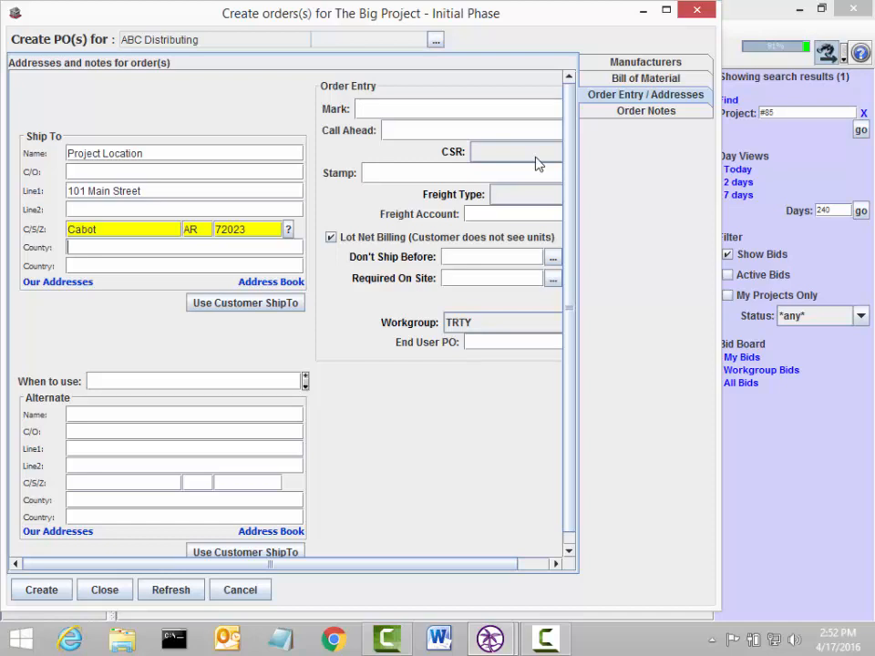
Step: Create the ByMine Lighting order as a release order, accepting the quote status change to Ordered
click(53, 593)
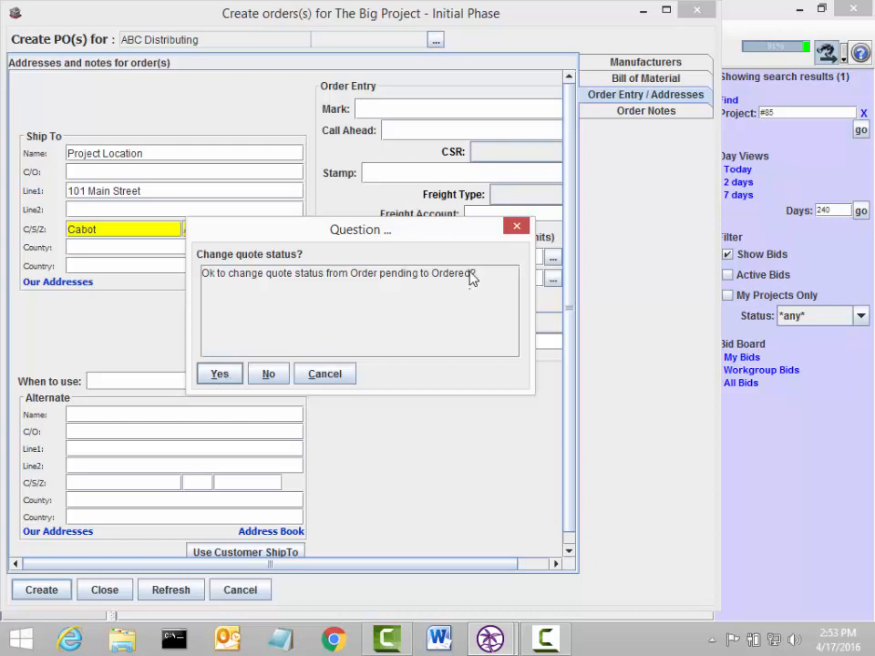
click(221, 375)
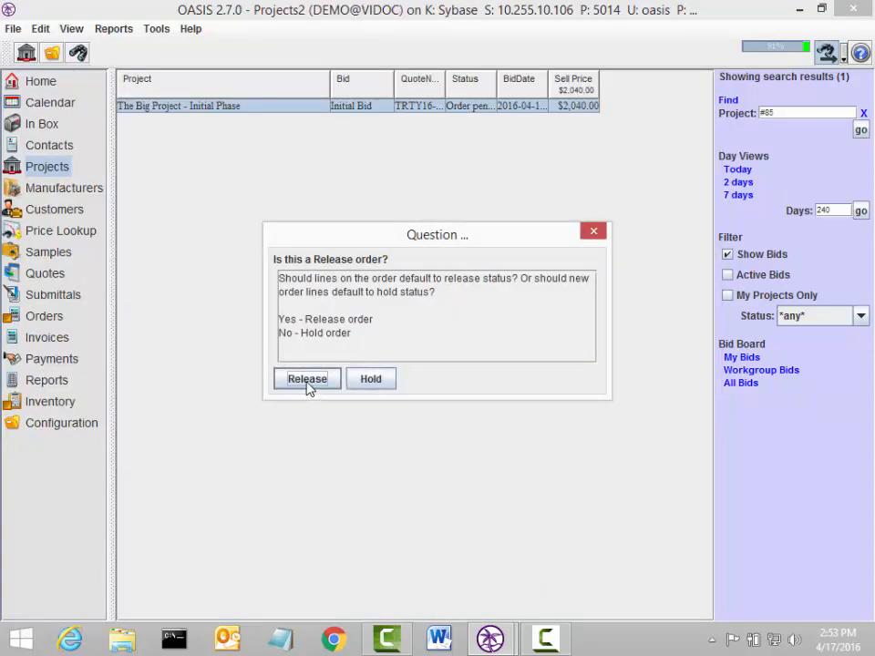
click(308, 379)
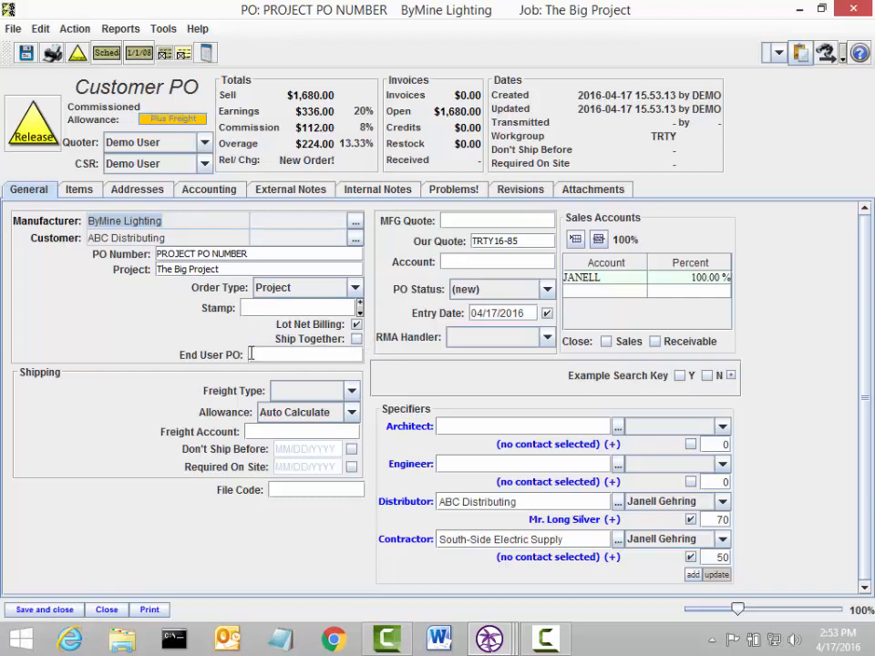
Step: Review the new PO's freight type and allowance options, sales account, line items and addresses
click(351, 390)
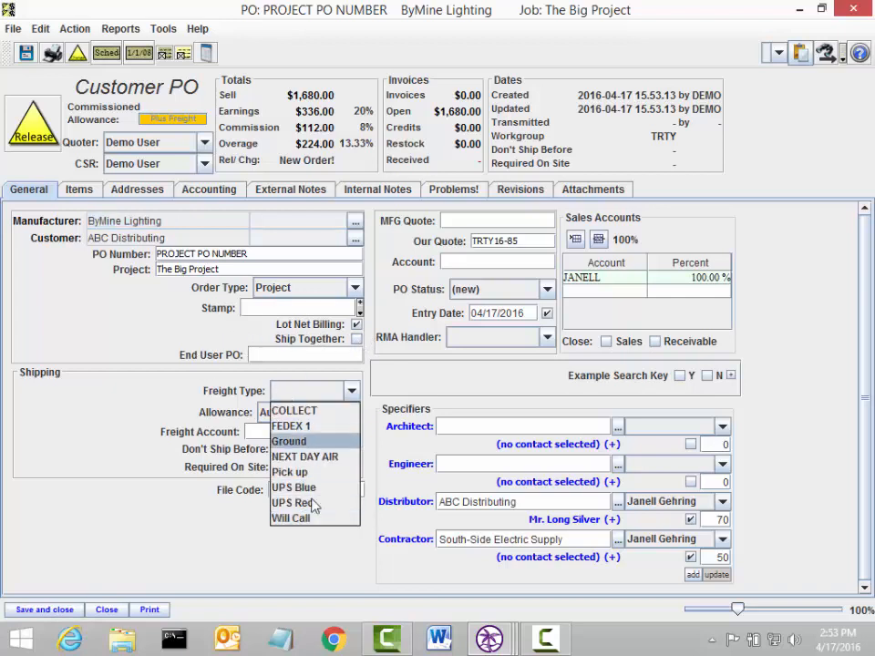
click(248, 393)
click(274, 413)
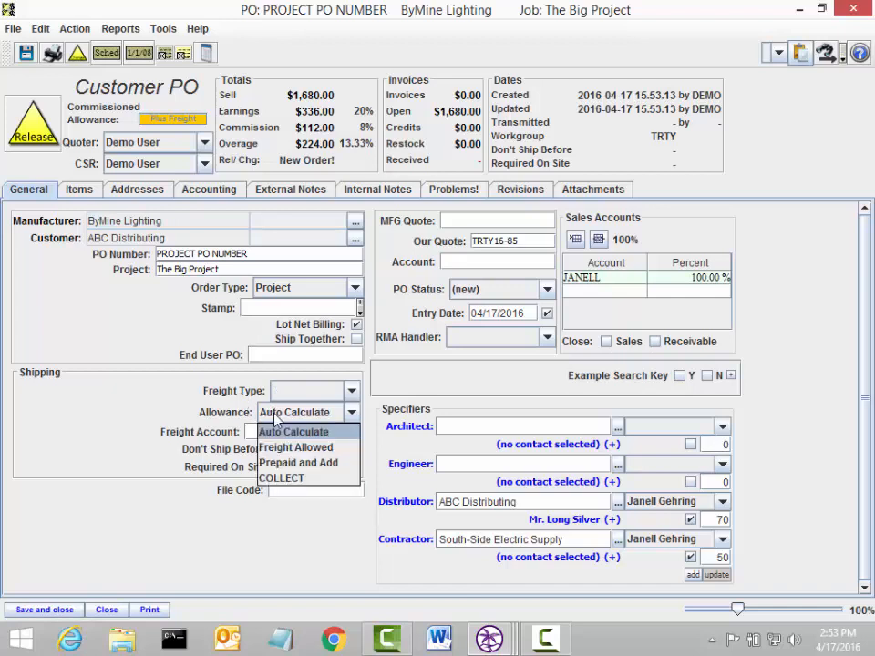
click(273, 411)
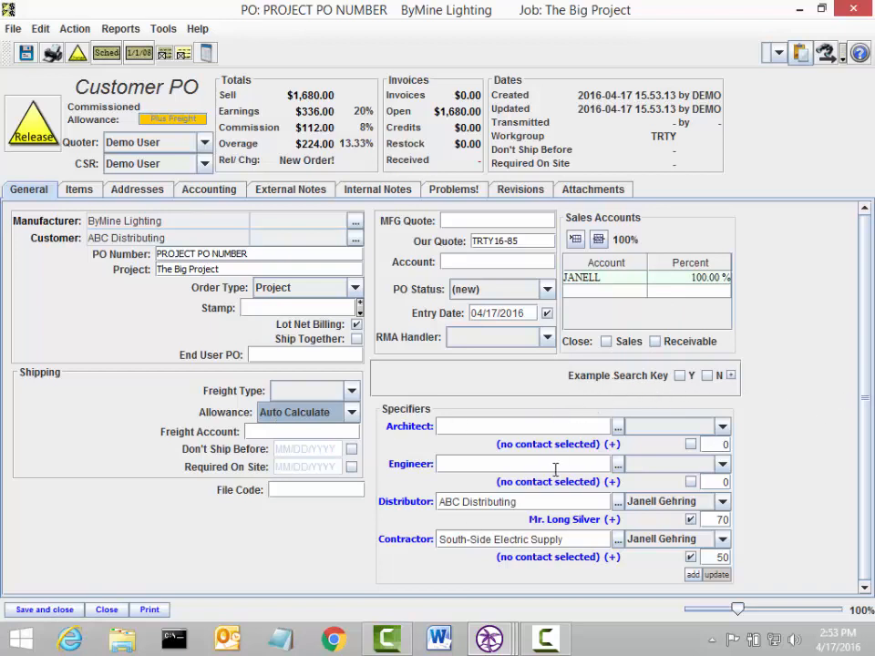
click(637, 281)
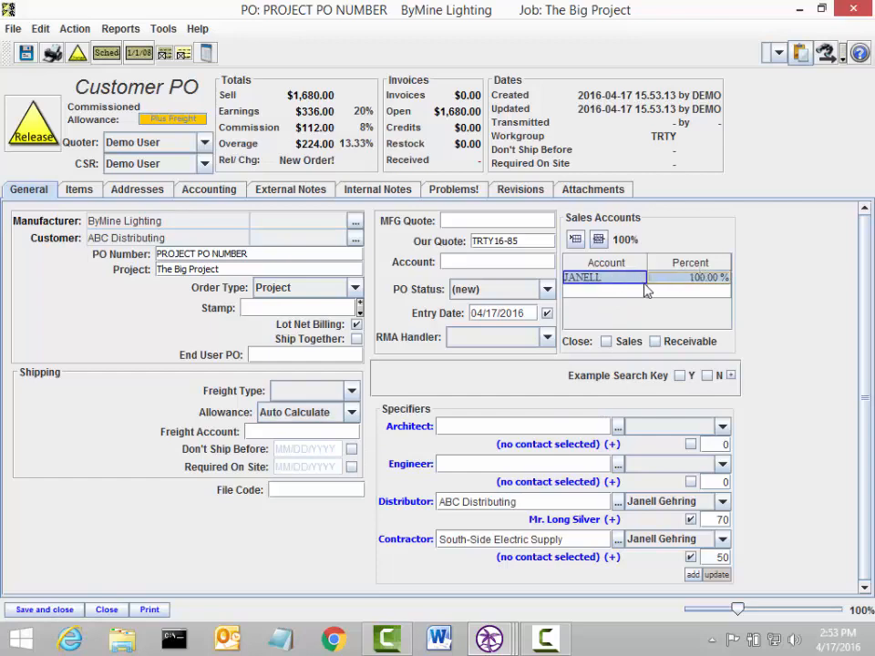
click(79, 189)
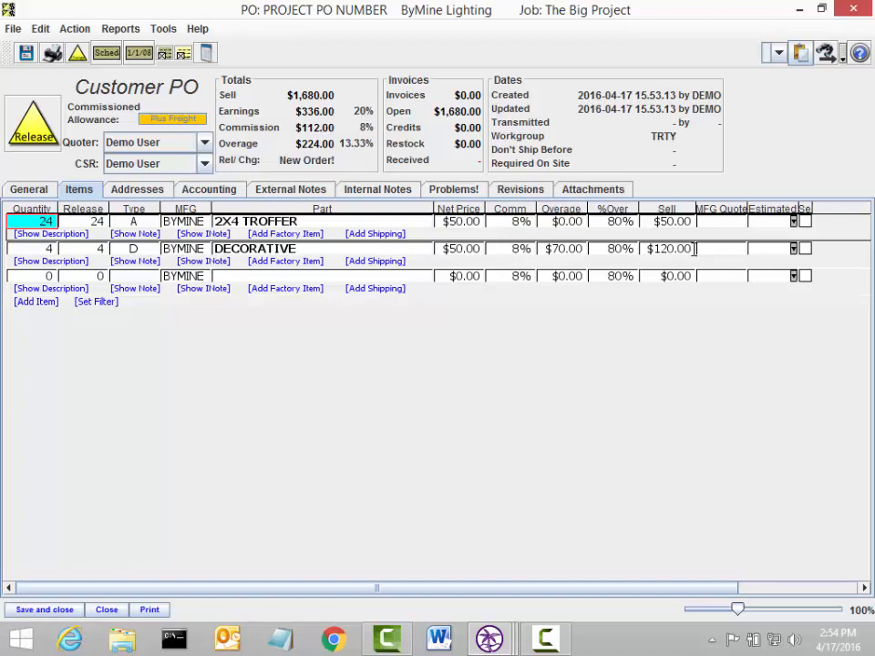
click(139, 189)
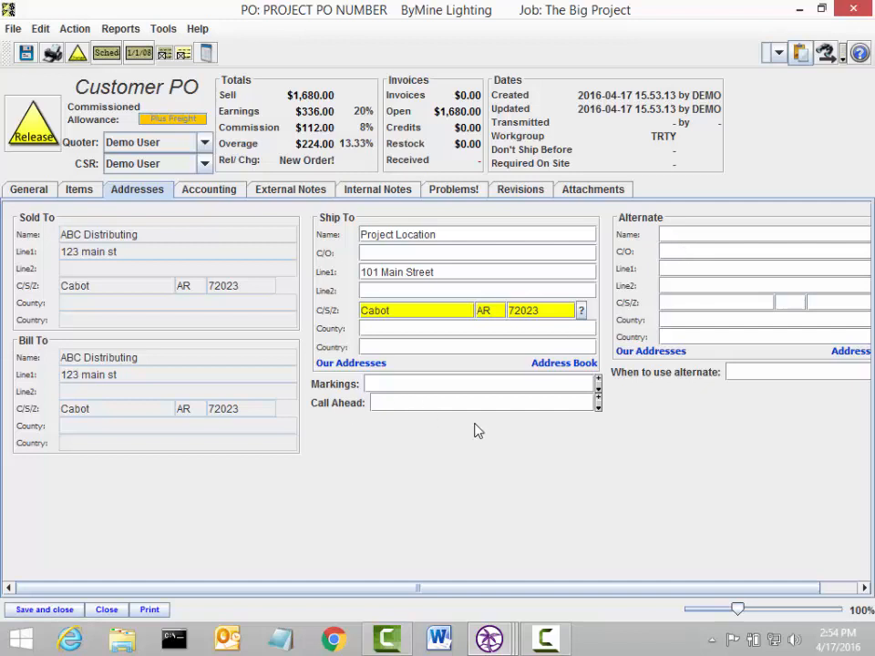
Step: Enter "shrink wrap" as the shipping instructions in the PO's external notes
click(292, 191)
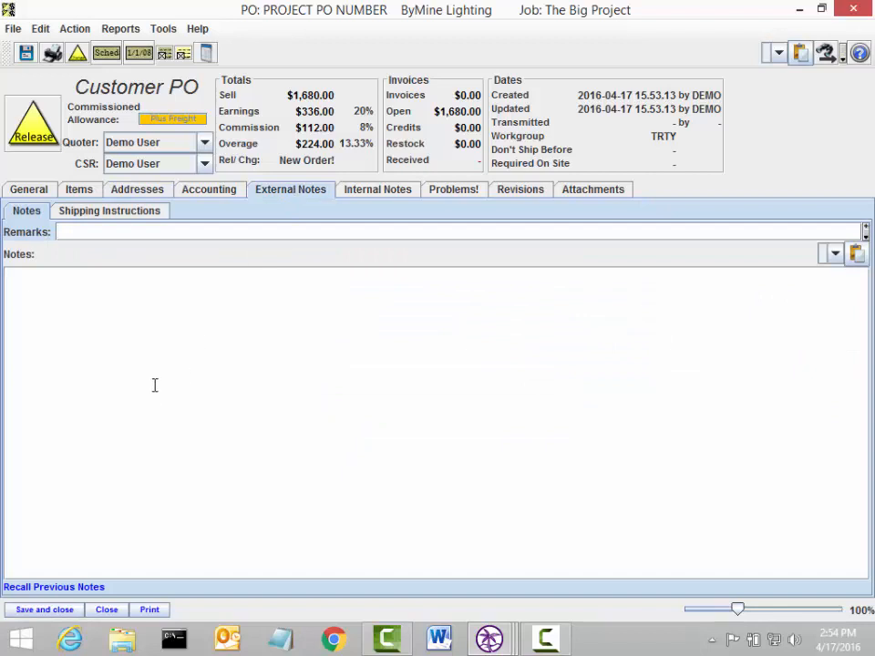
click(106, 213)
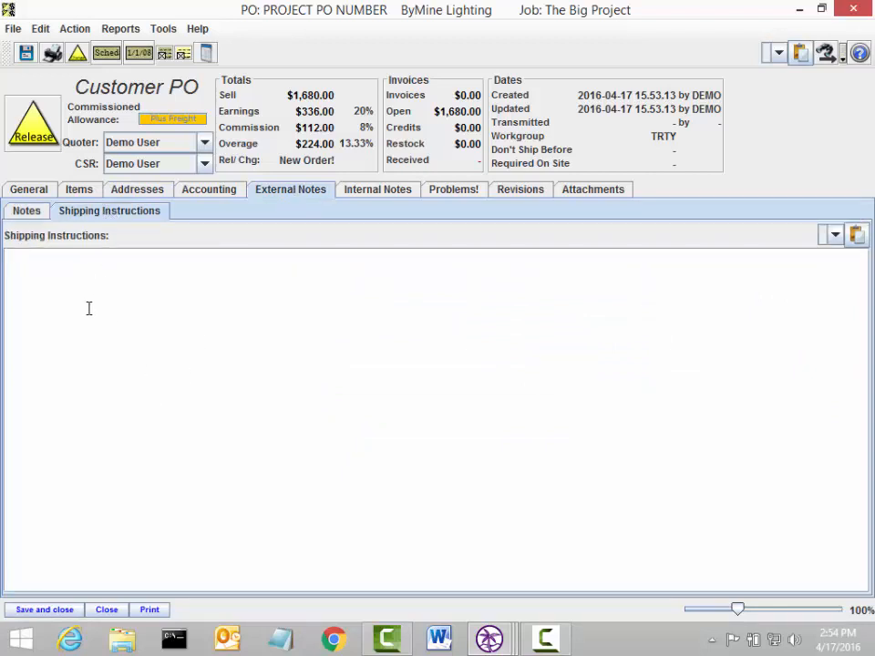
text(shi)
text(rink wrap)
Step: Prepare a message with the manufacturer copy of the ByMine Lighting PO and address it to the INGEN SOFTWARE, INC contact
click(151, 610)
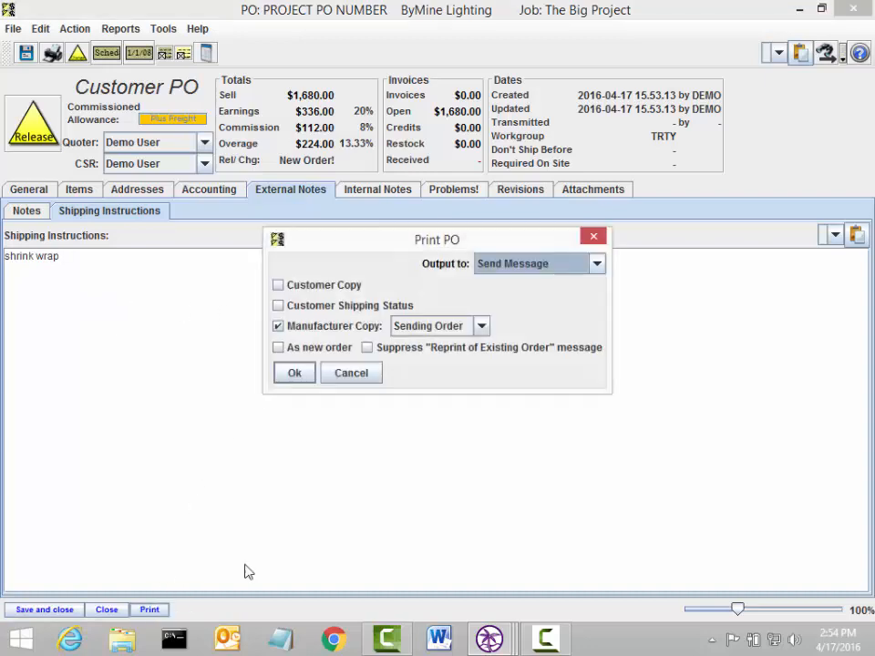
click(292, 376)
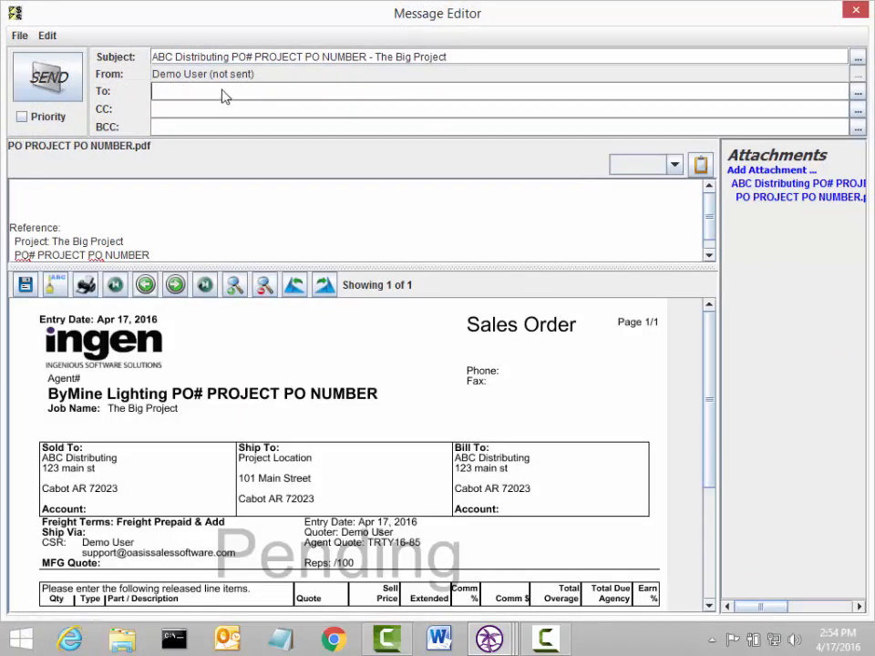
text(bri)
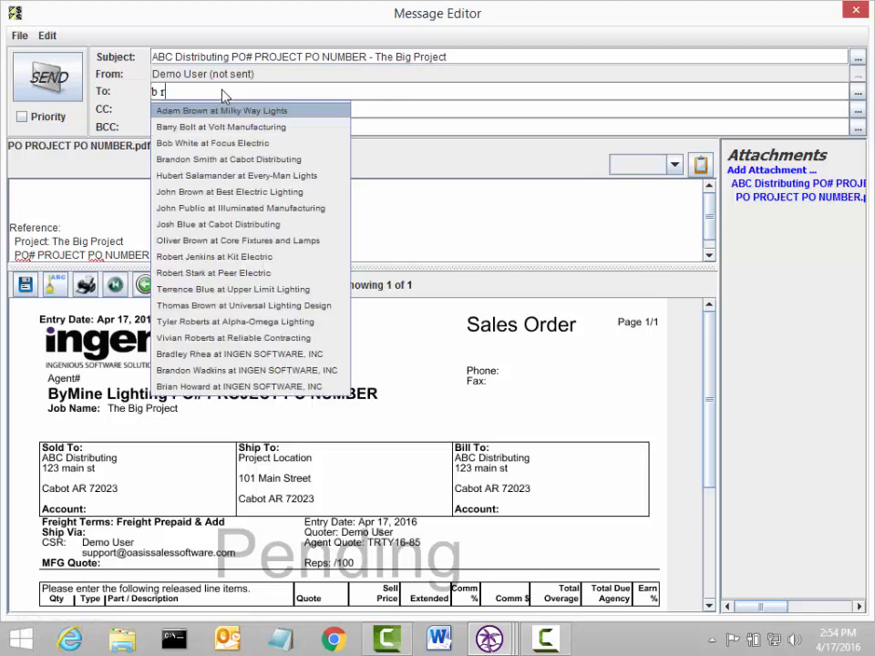
text(an)
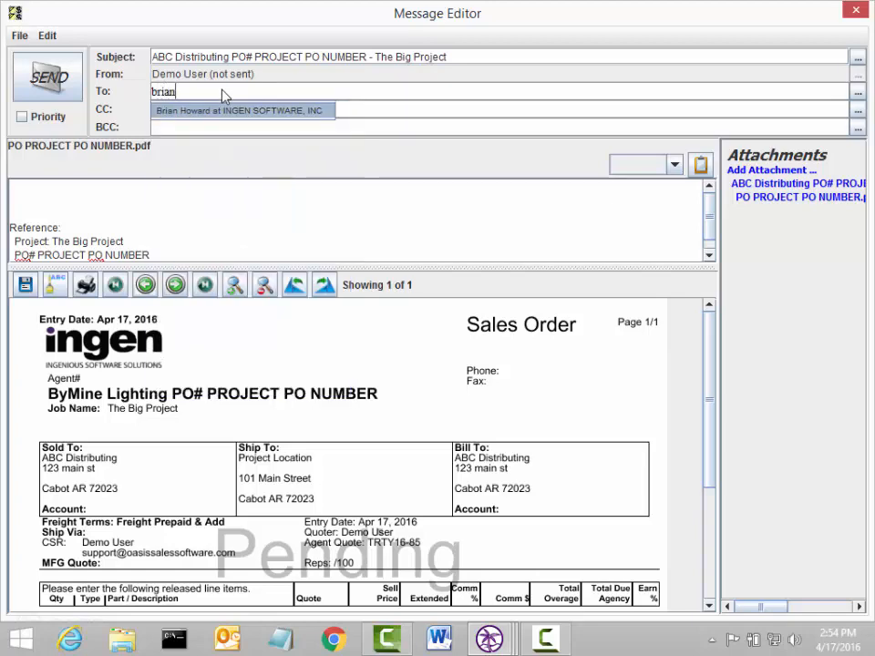
key(Return)
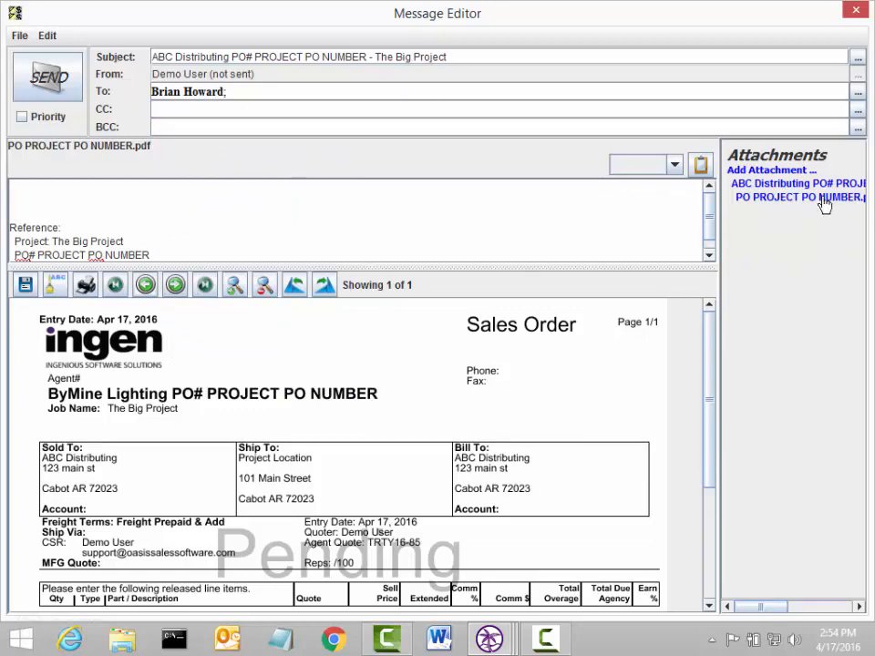
click(770, 169)
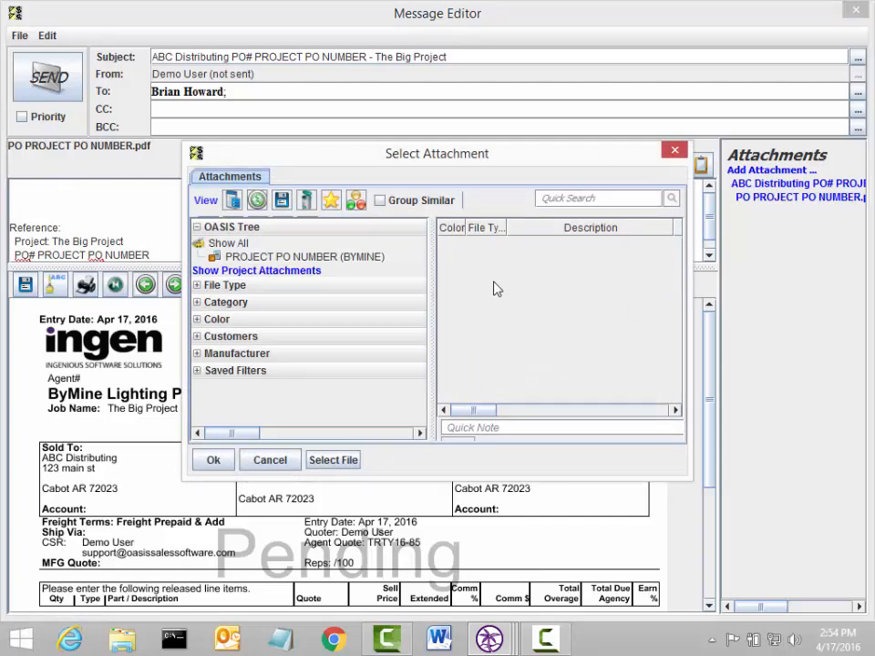
click(334, 459)
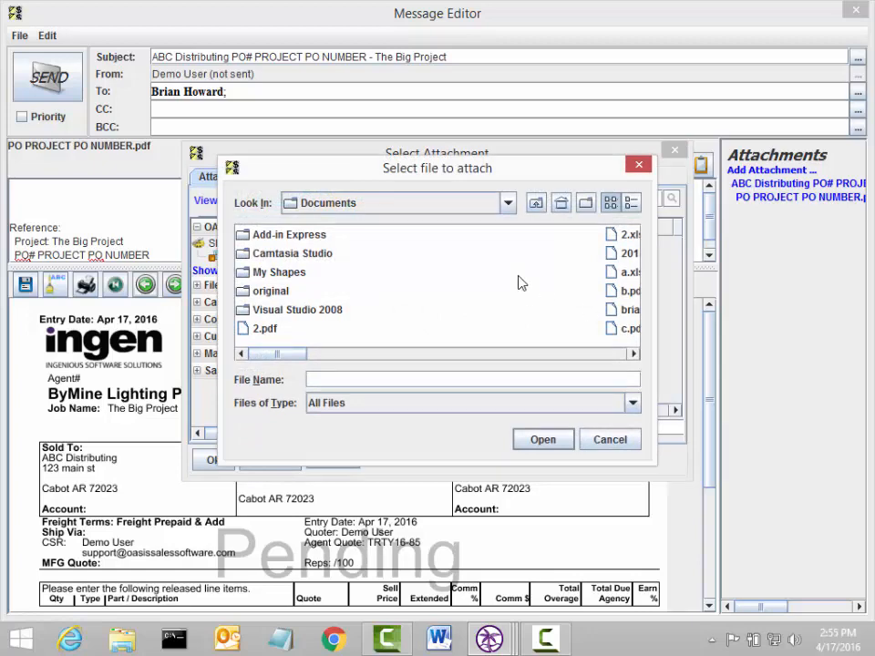
click(613, 440)
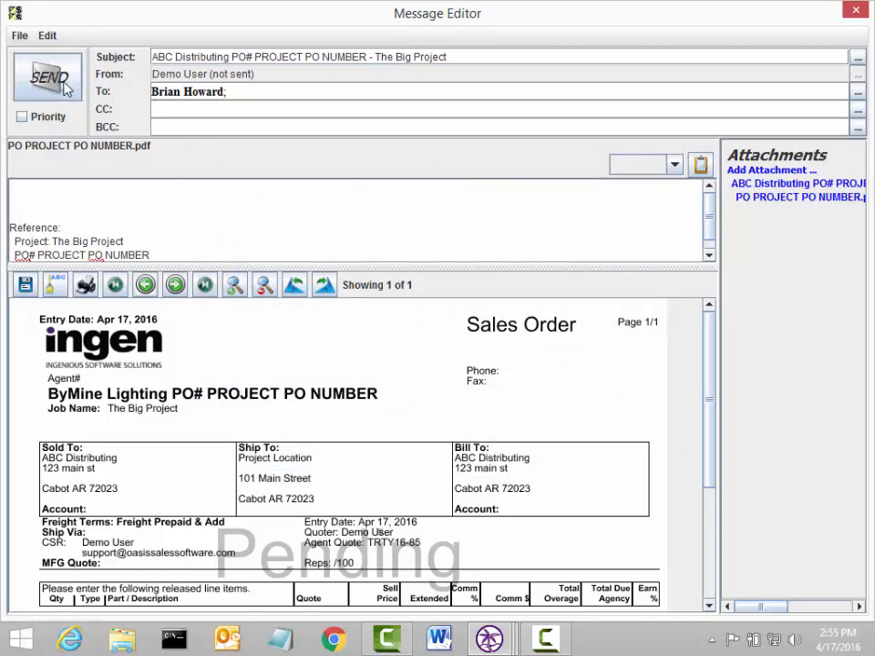
Step: Send the ByMine Lighting order message
click(64, 87)
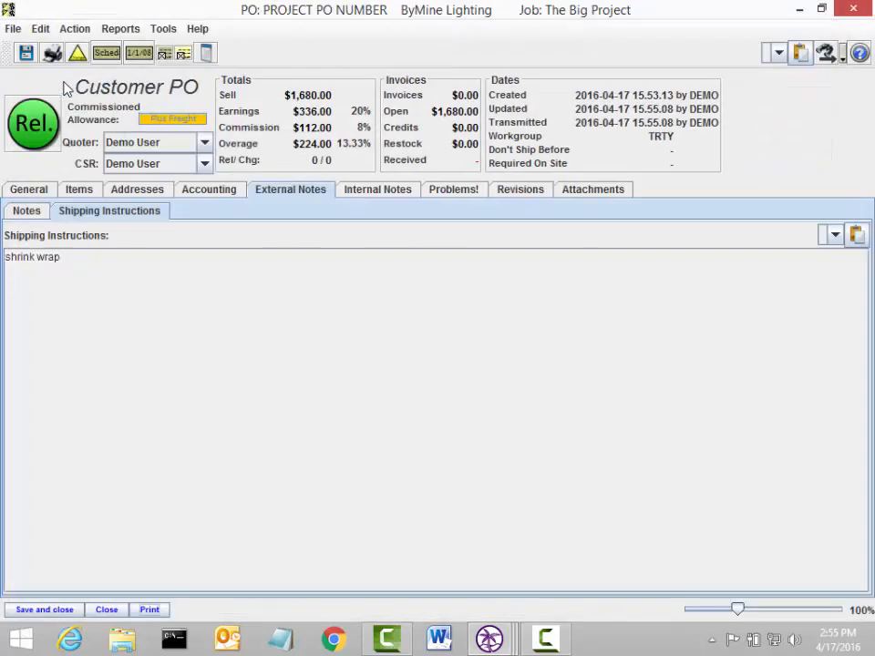
Step: Check the sales order PDF and the sent message in the ByMine Lighting PO's attachments, and save and close the PO
click(610, 192)
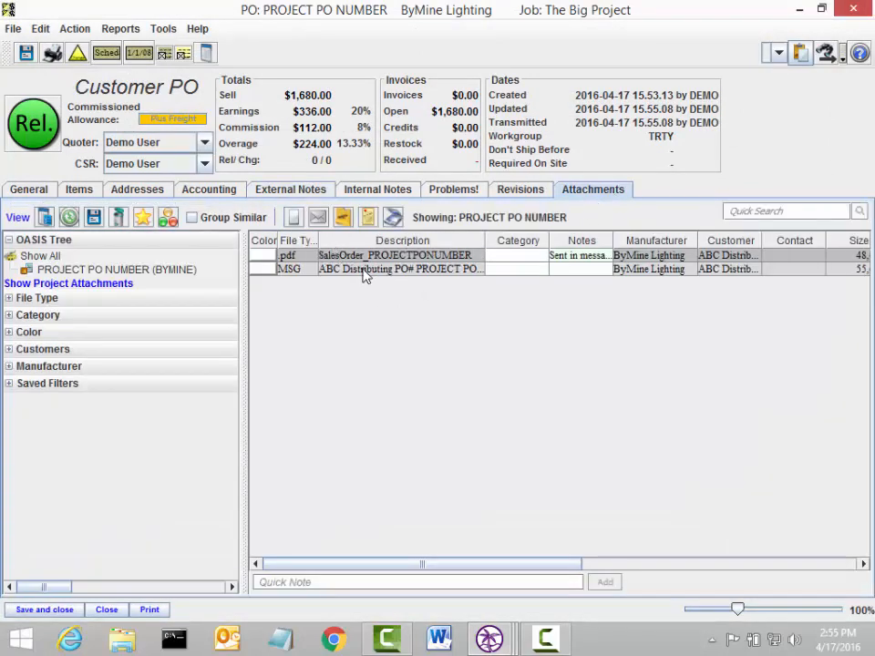
double_click(290, 256)
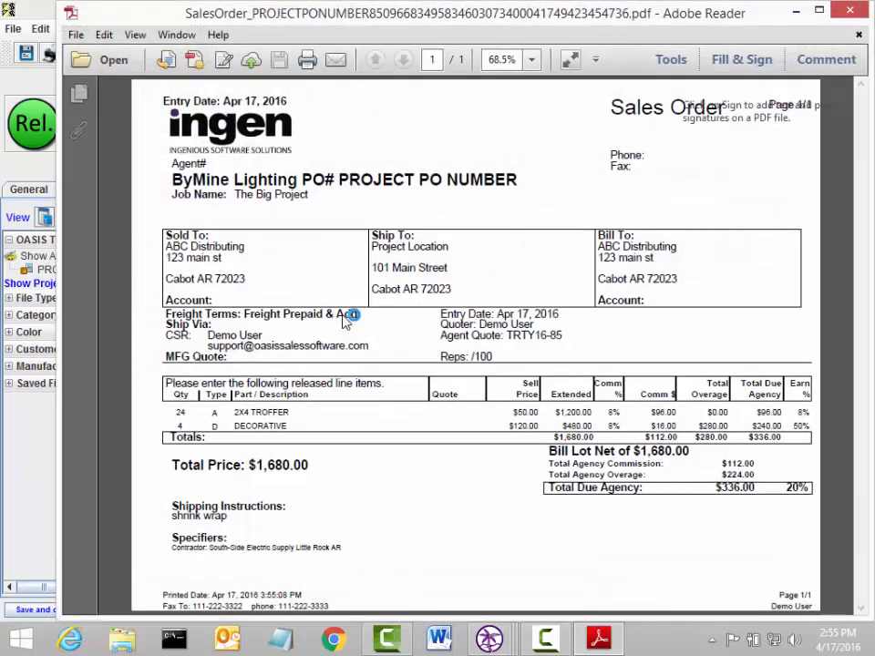
click(855, 11)
double_click(404, 270)
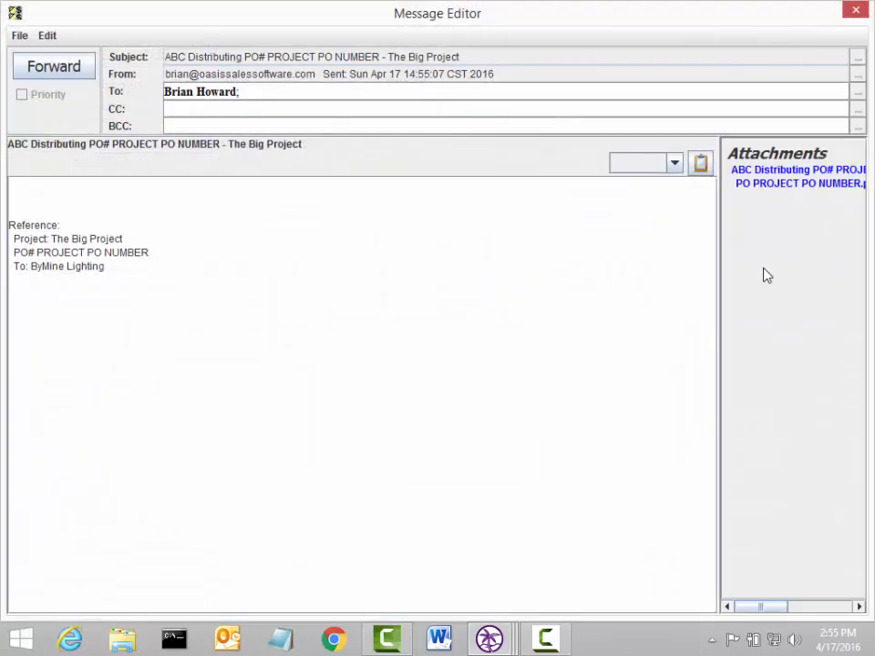
click(863, 10)
click(60, 613)
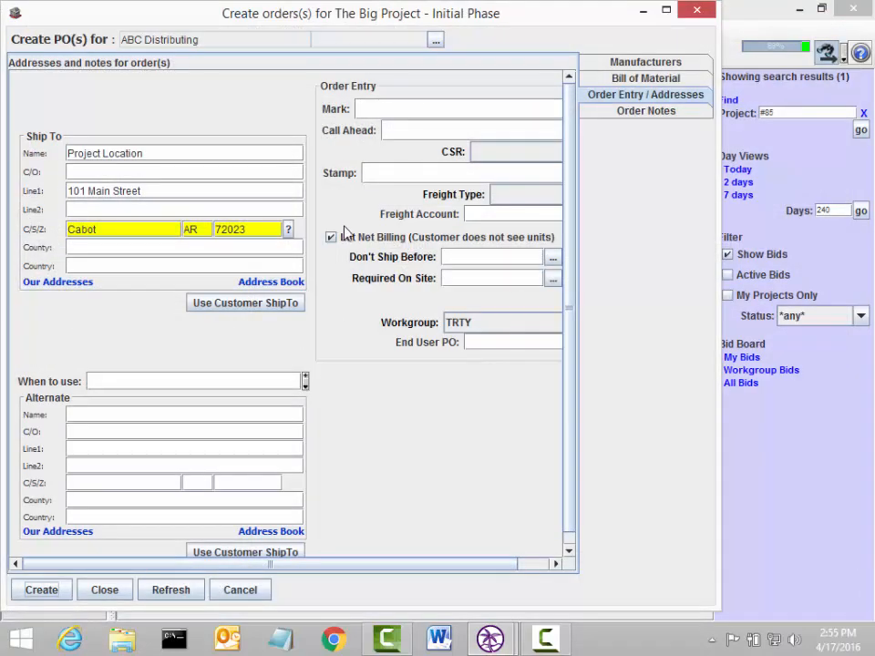
Step: Select Fundamental Lighting as the manufacturer for The Big Project and create its order
click(602, 65)
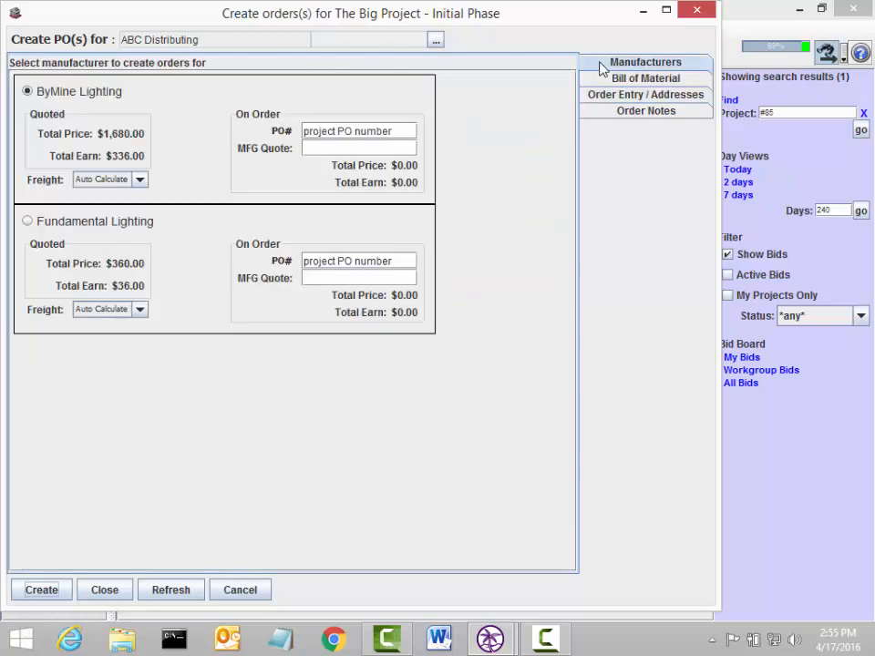
click(113, 221)
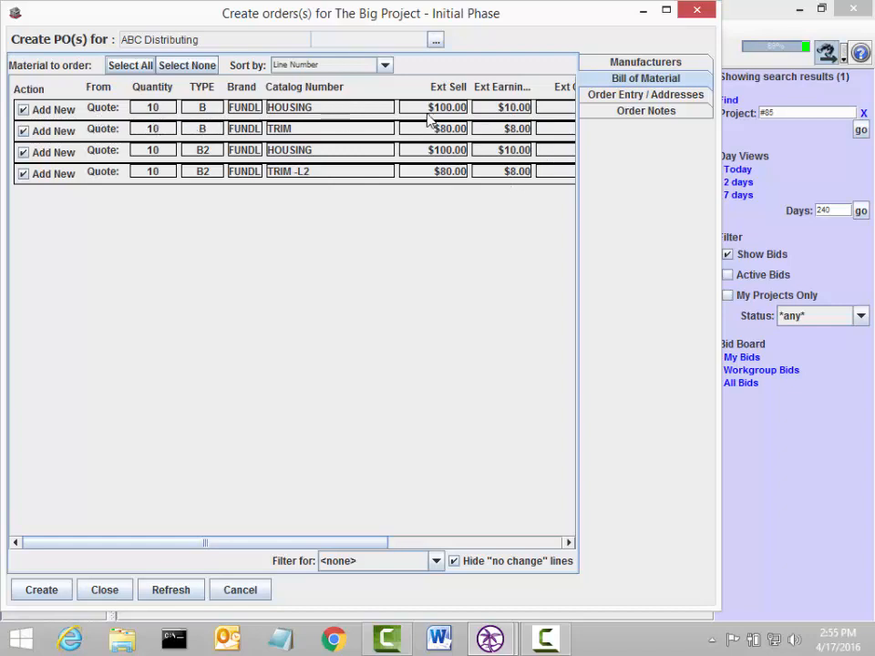
click(58, 599)
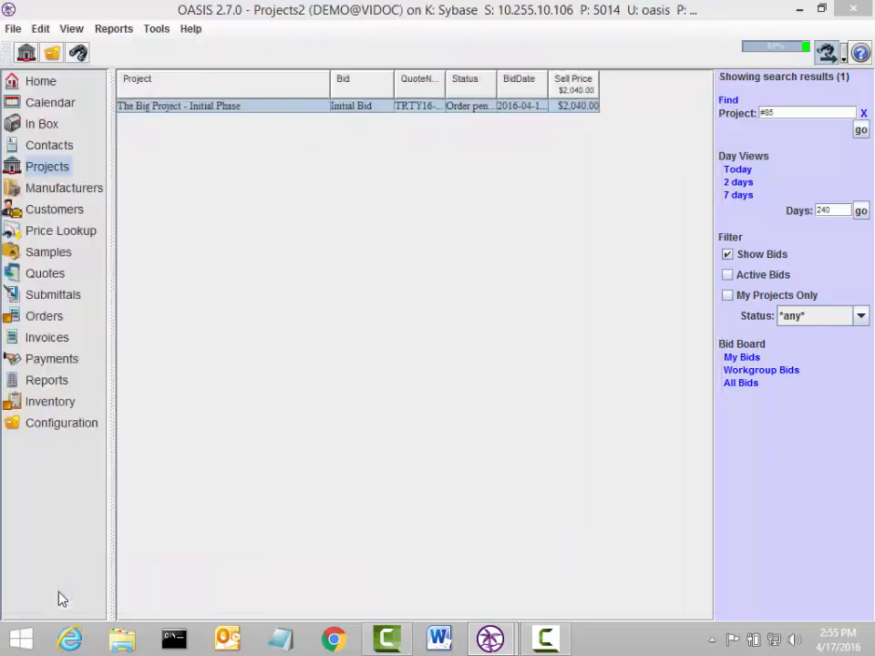
click(314, 383)
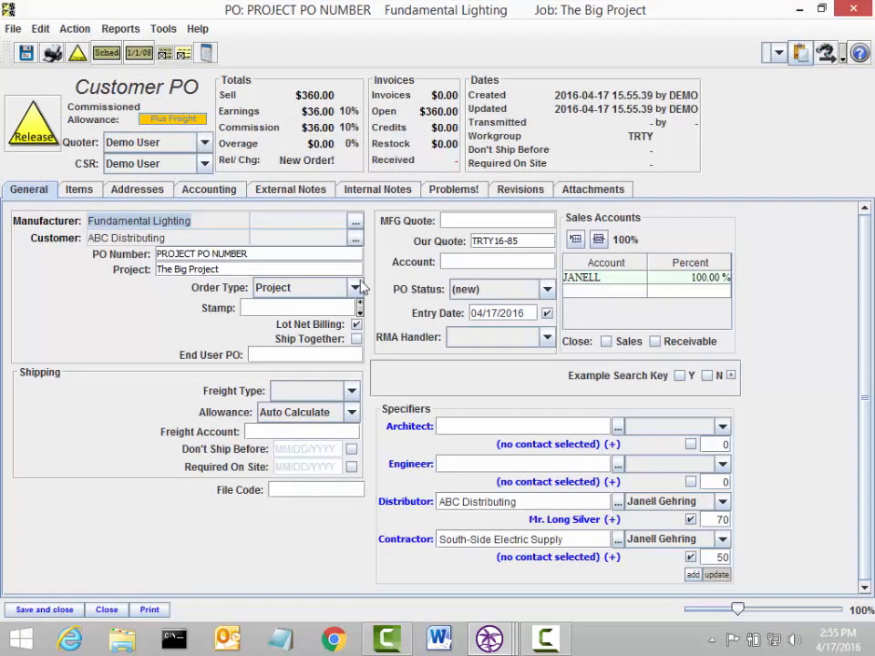
Step: Review the Fundamental Lighting PO's line items, addresses and external notes
click(77, 191)
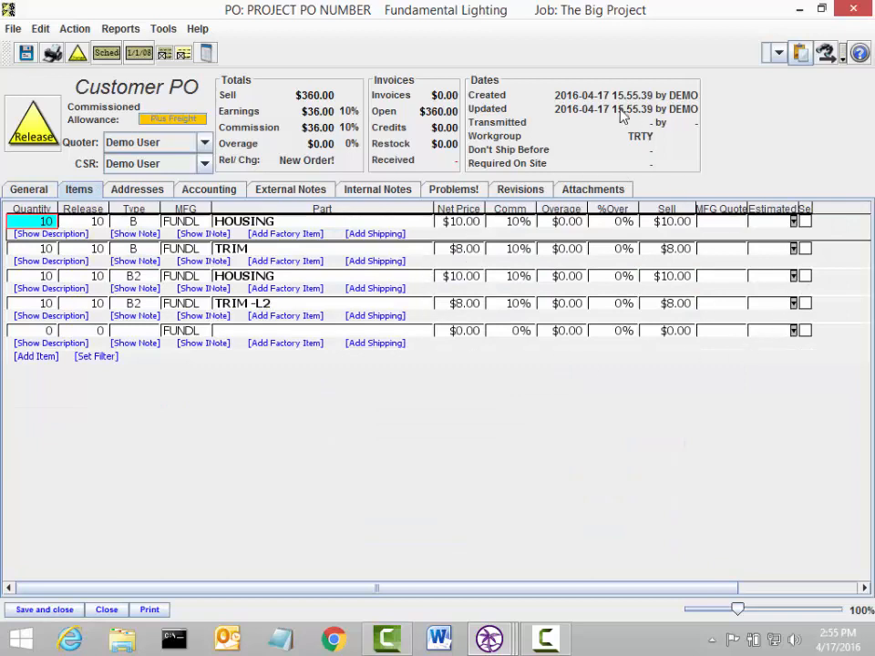
click(149, 190)
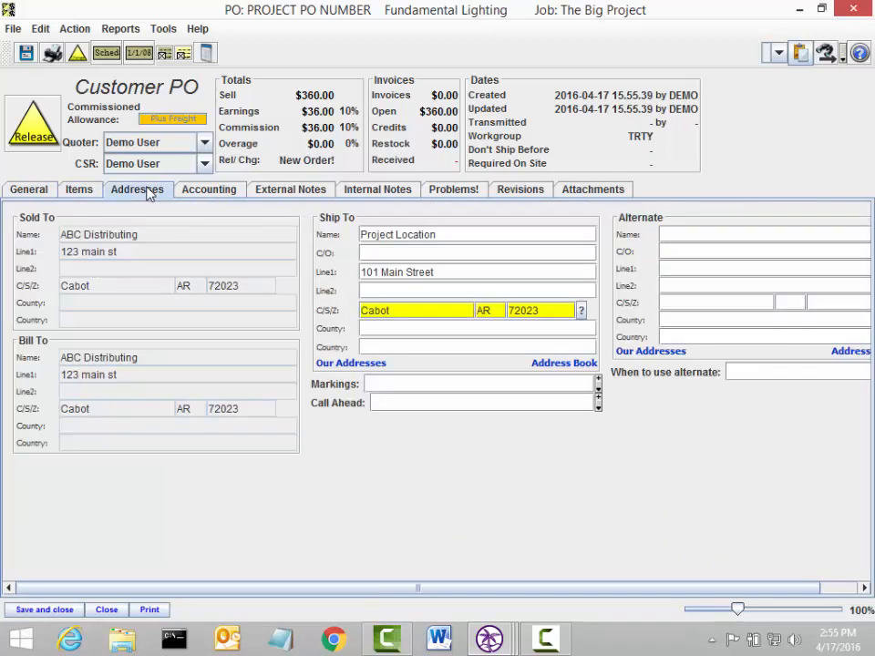
click(324, 192)
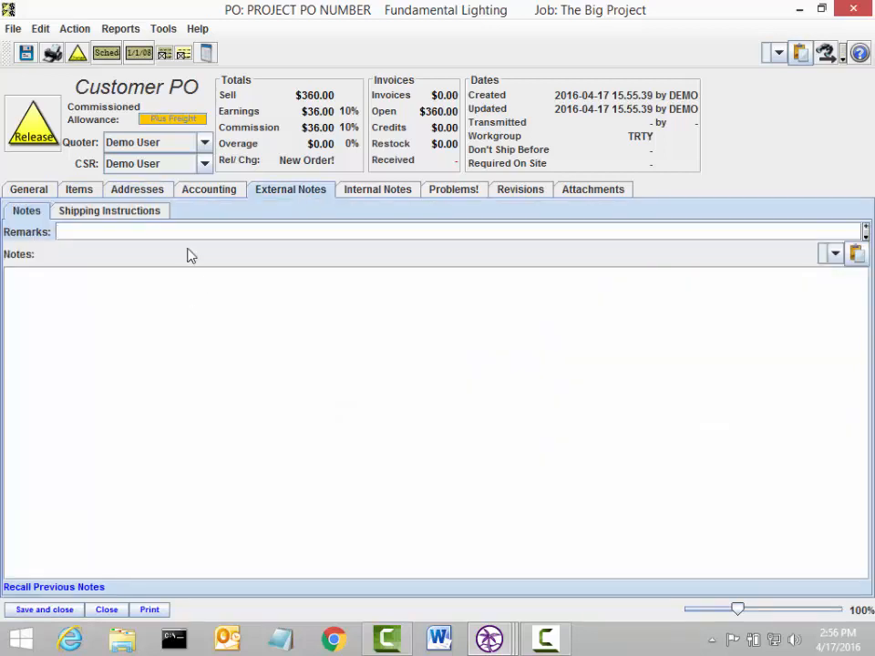
Step: Send the manufacturer copy of the Fundamental Lighting PO as a message to the INGEN SOFTWARE, INC contact
click(150, 610)
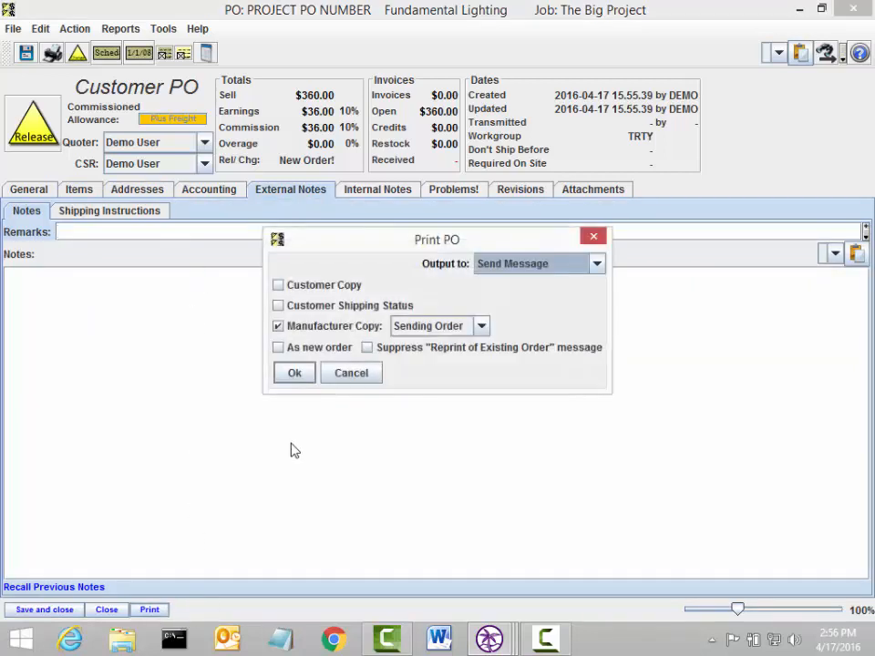
click(304, 373)
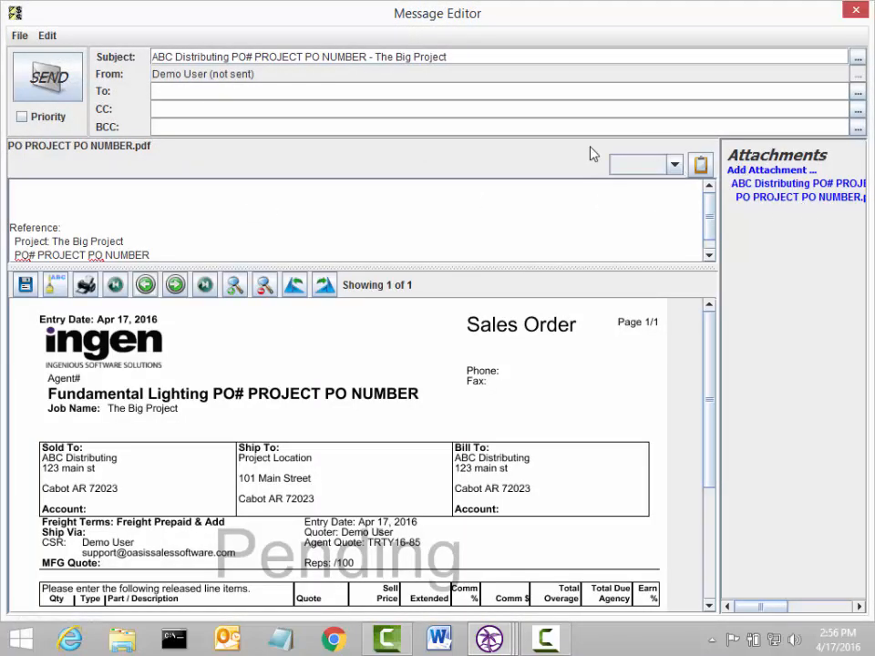
text(brian)
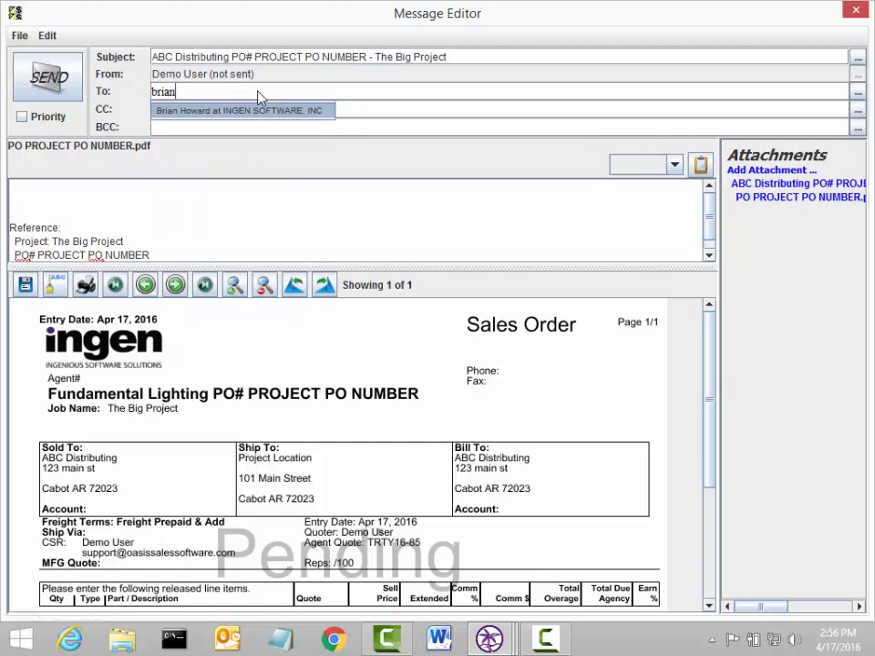
key(Return)
click(32, 81)
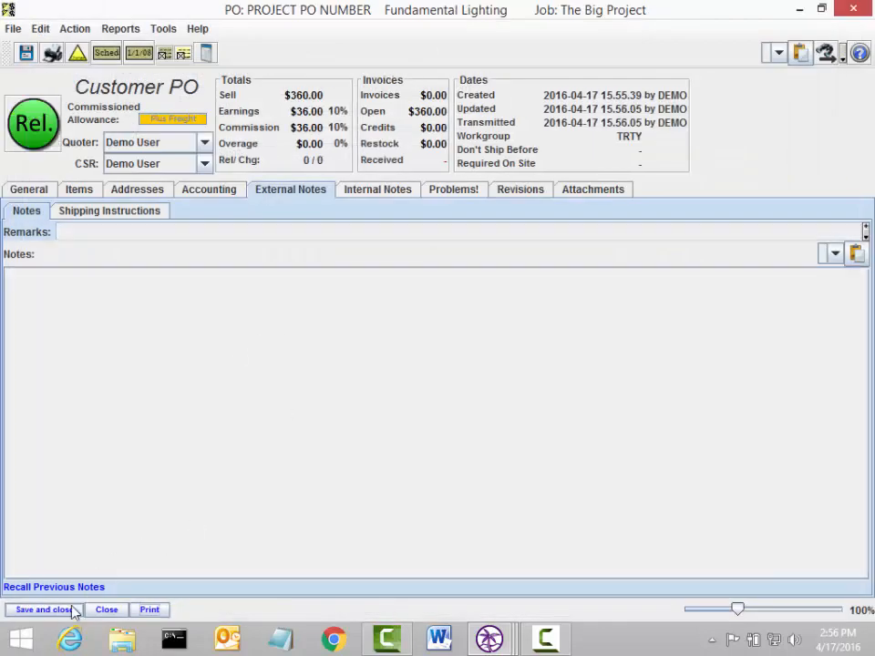
Step: Save and close the Fundamental Lighting PO, close the order creation window and return to the Home page
click(72, 610)
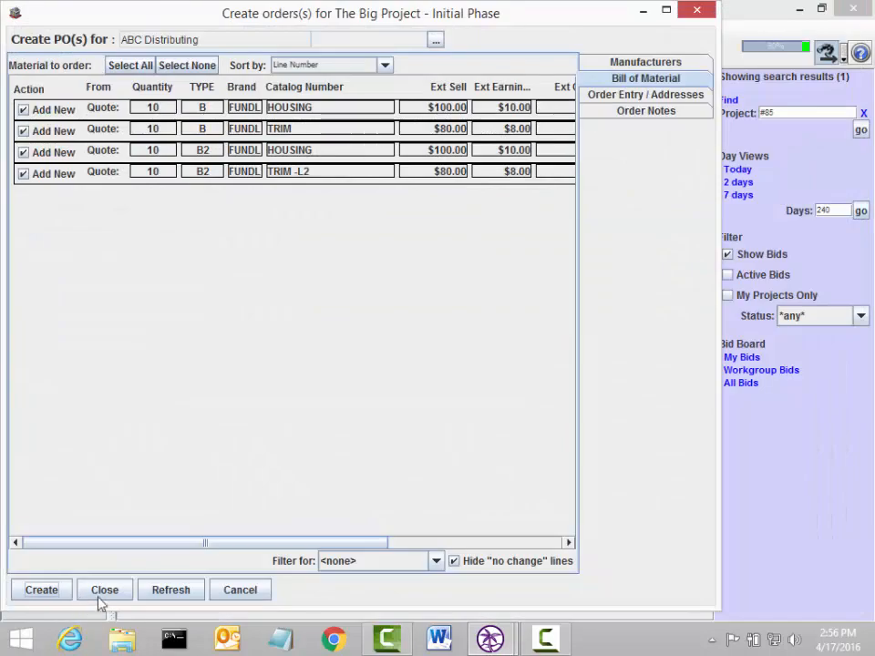
click(91, 592)
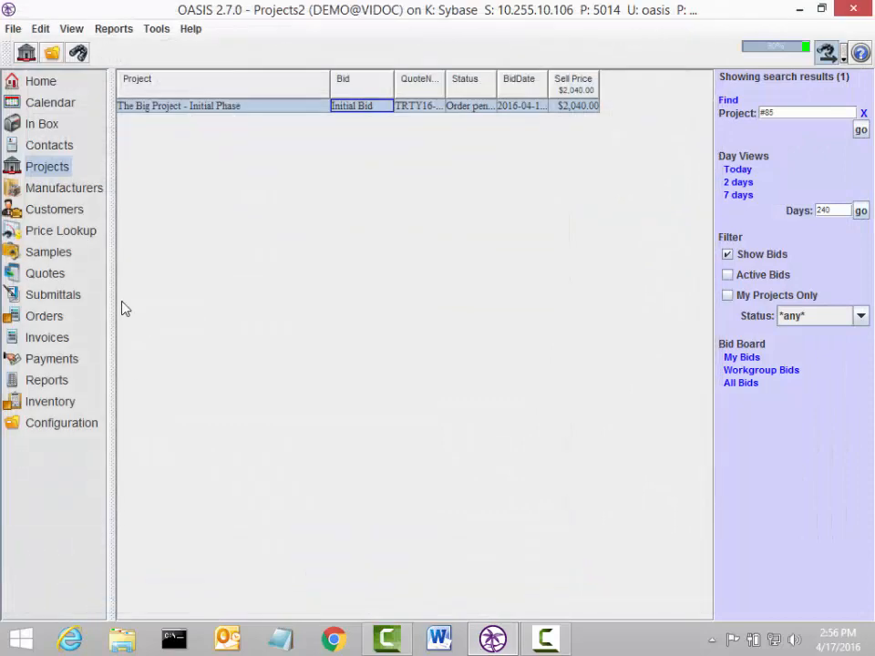
click(40, 82)
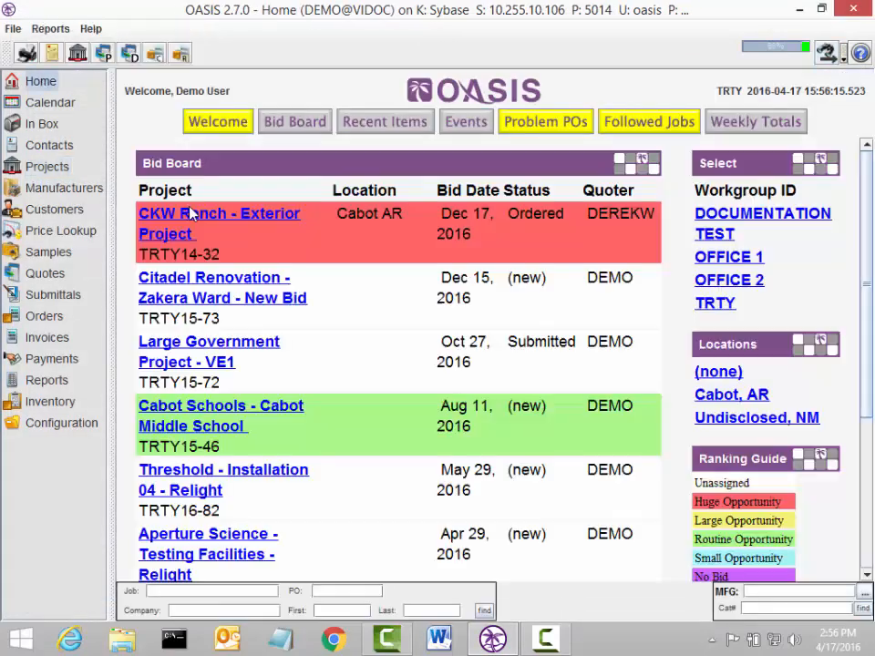